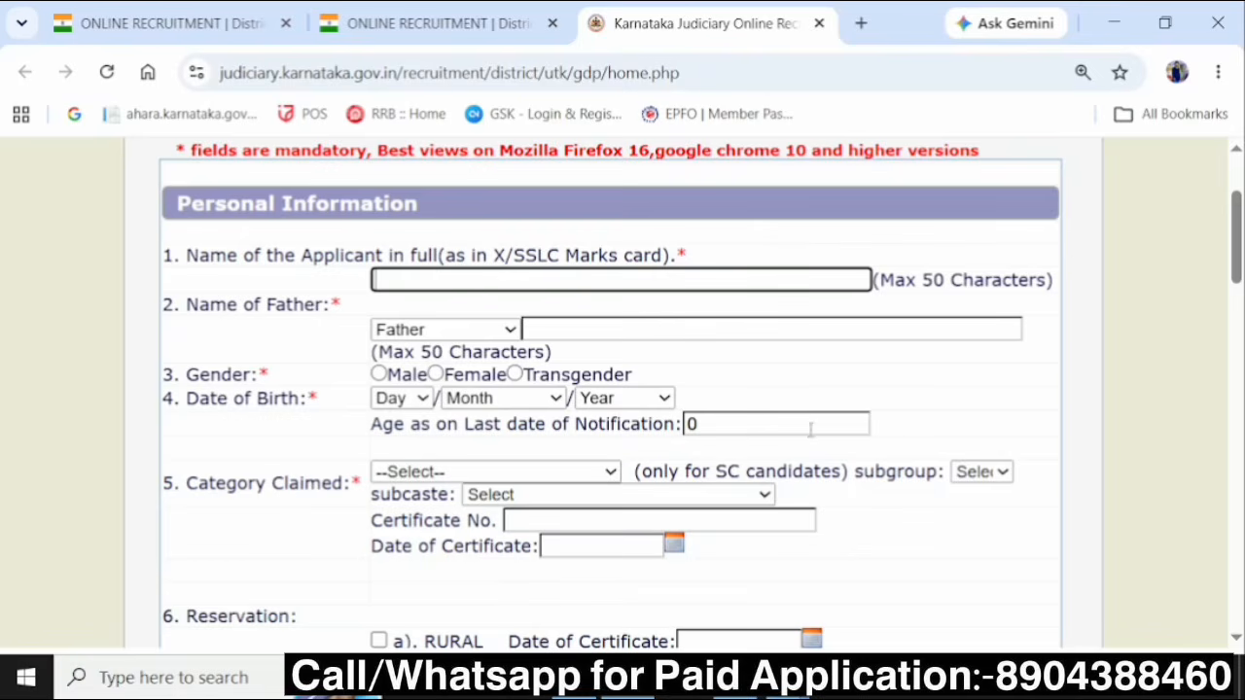
- Choose SC - Schedule Caste as the category claimed and open the SC subgroup options
left_click(574, 471)
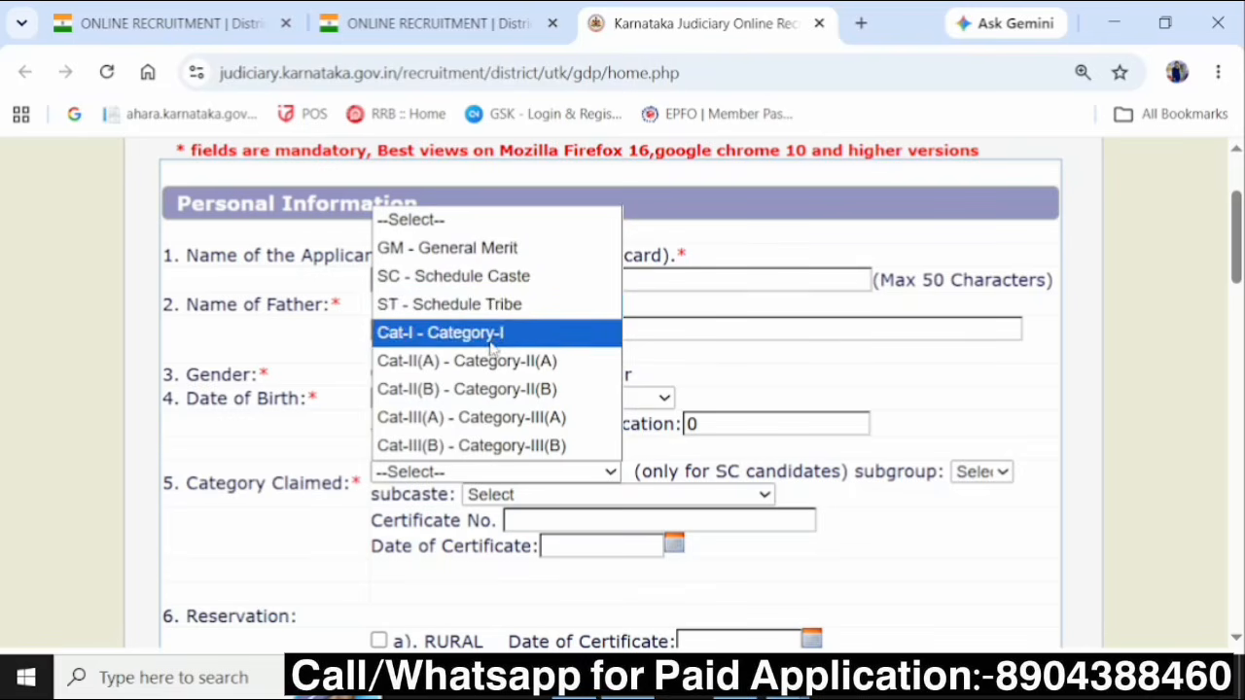
left_click(517, 283)
left_click(981, 470)
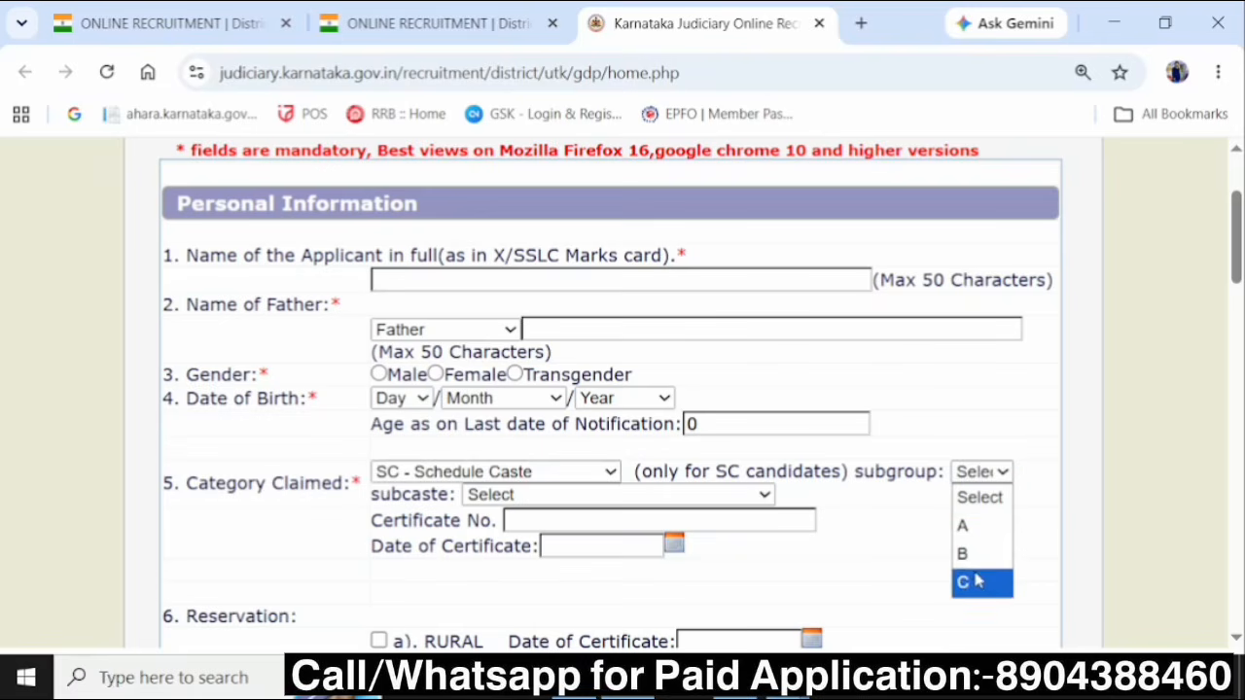
left_click(946, 548)
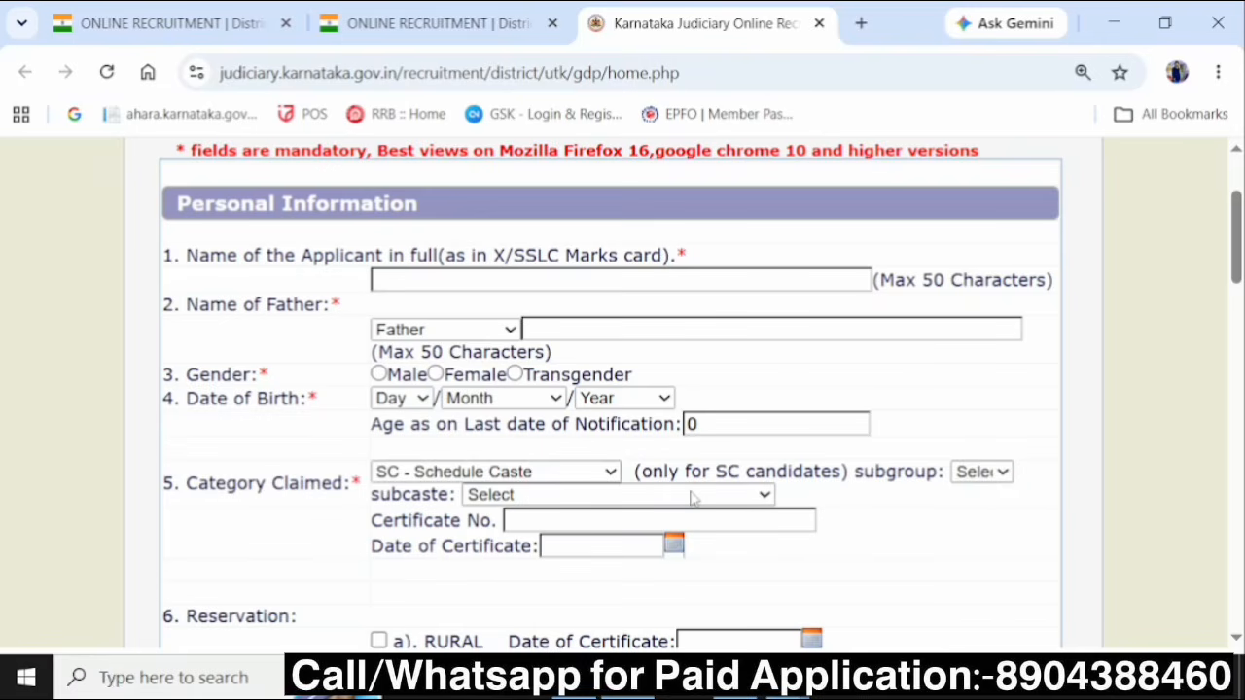
- Set the category claimed to Cat-II(A) - Category-II(A)
left_click(559, 471)
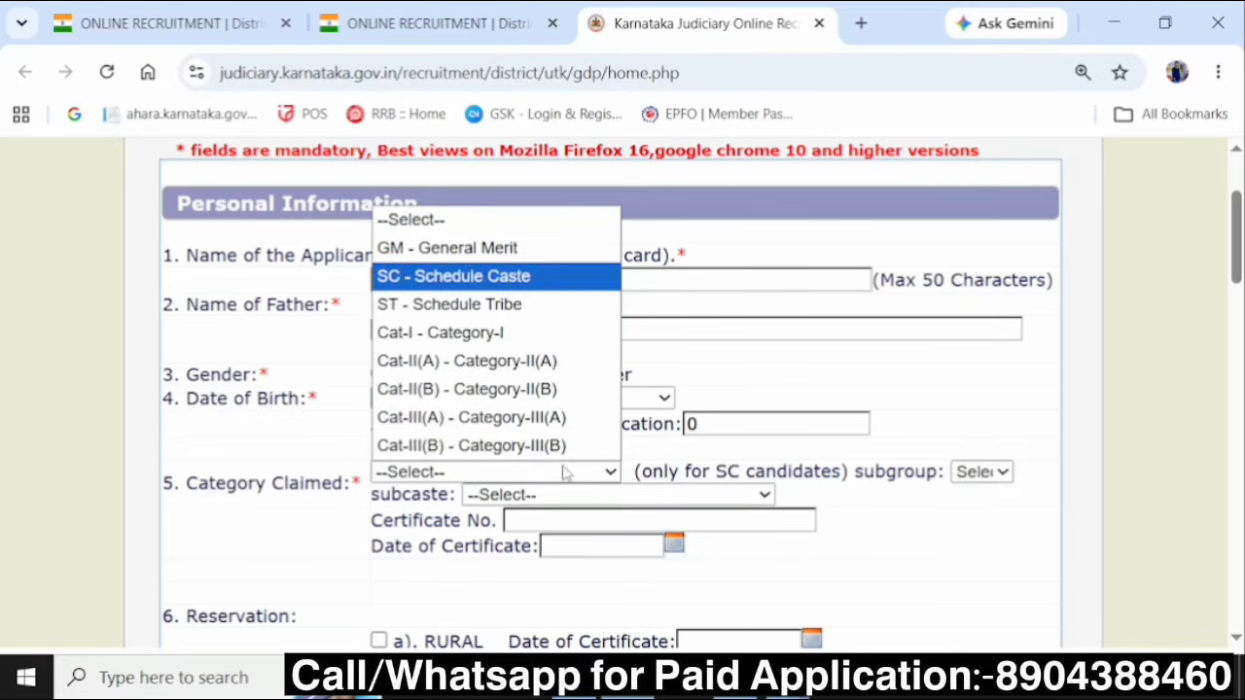
left_click(514, 362)
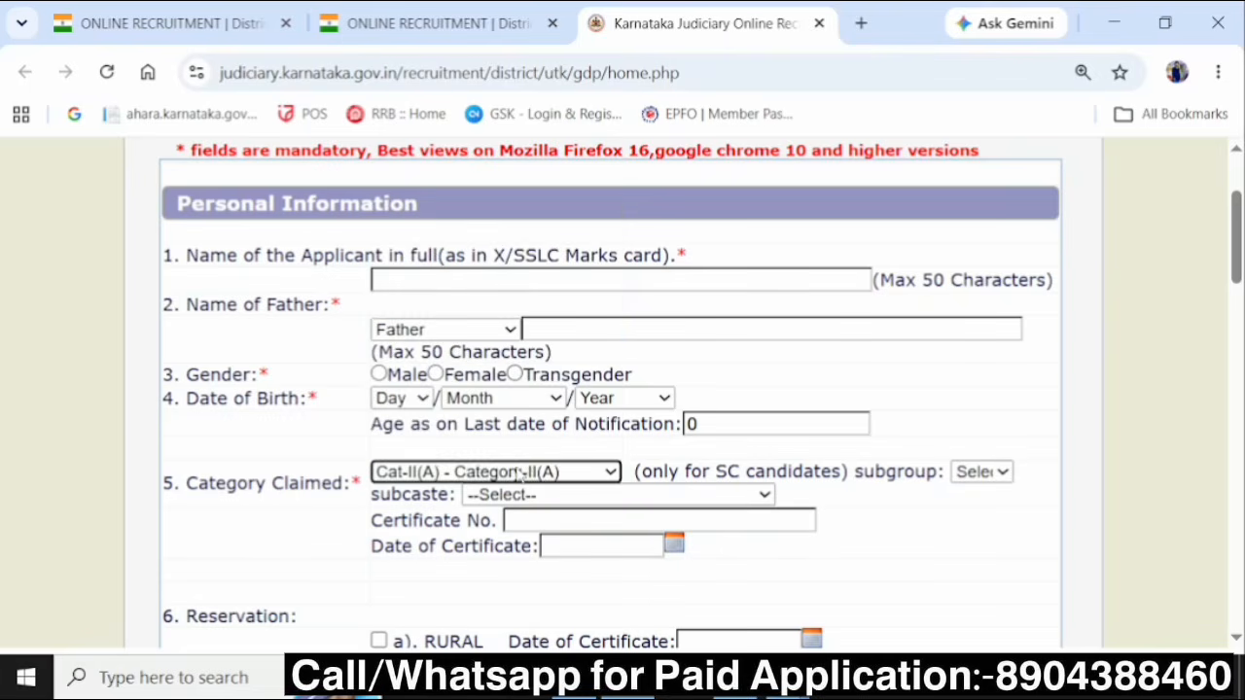
left_click(521, 472)
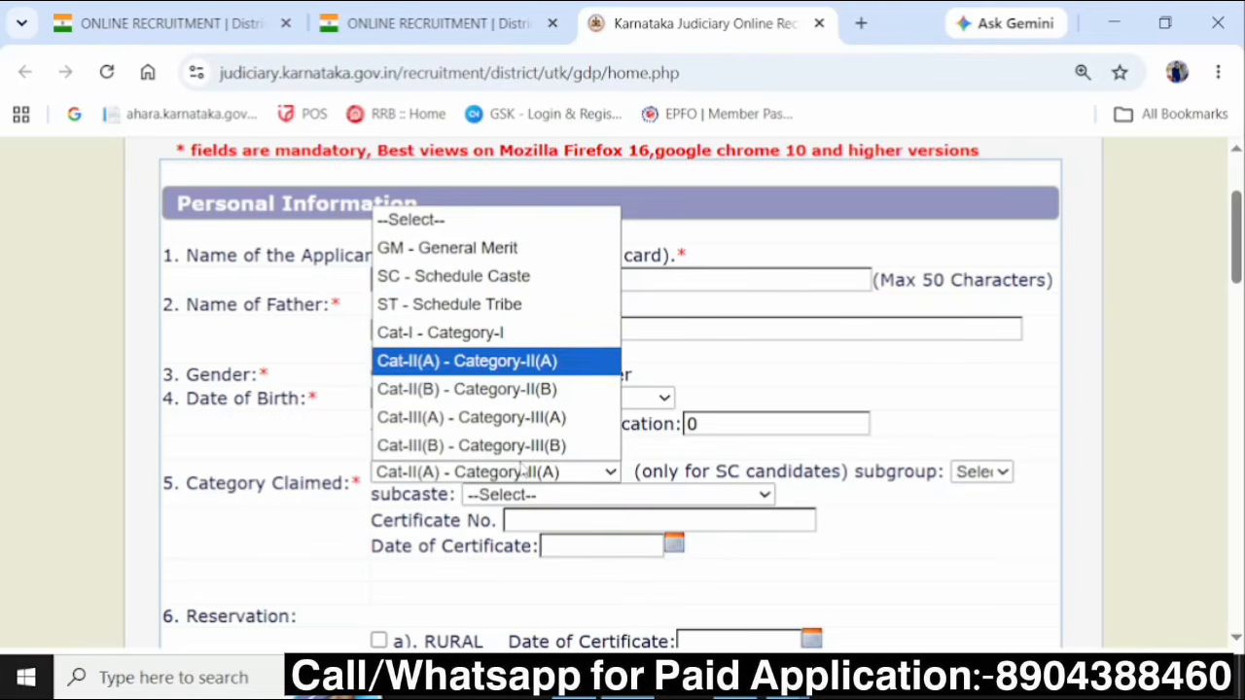
left_click(525, 368)
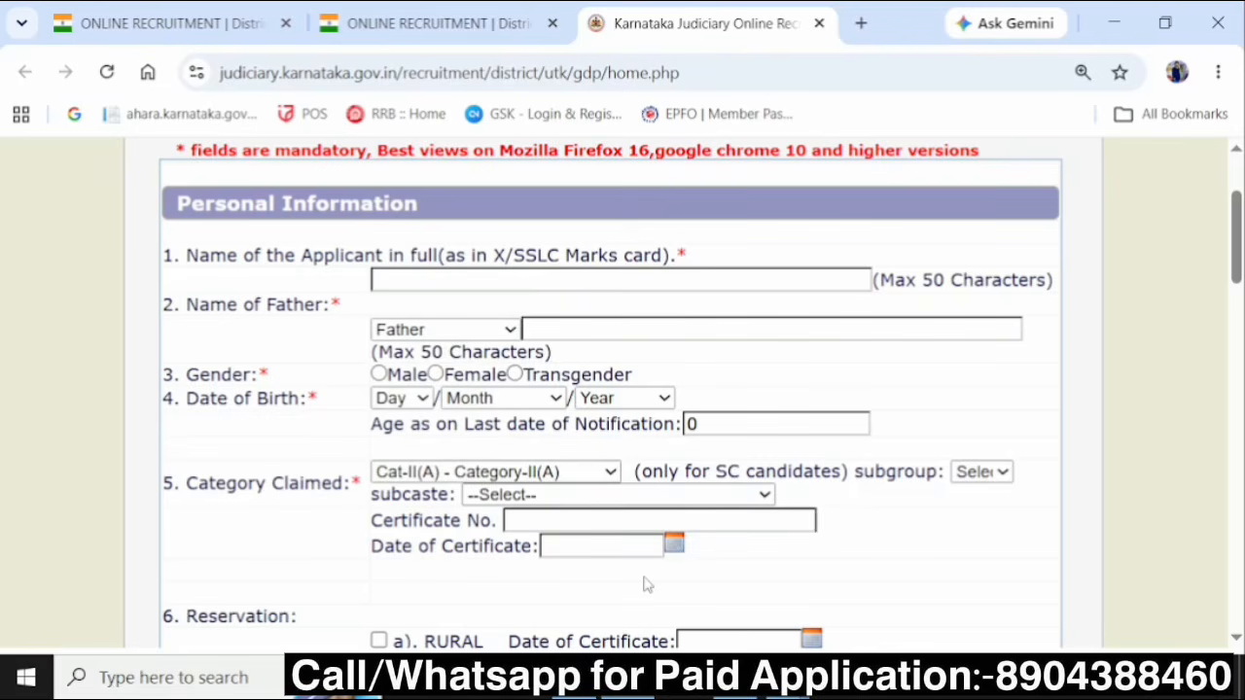
- Set the marital status detail beside the Married option to Single Spouse
scroll(676, 549, "down", 3)
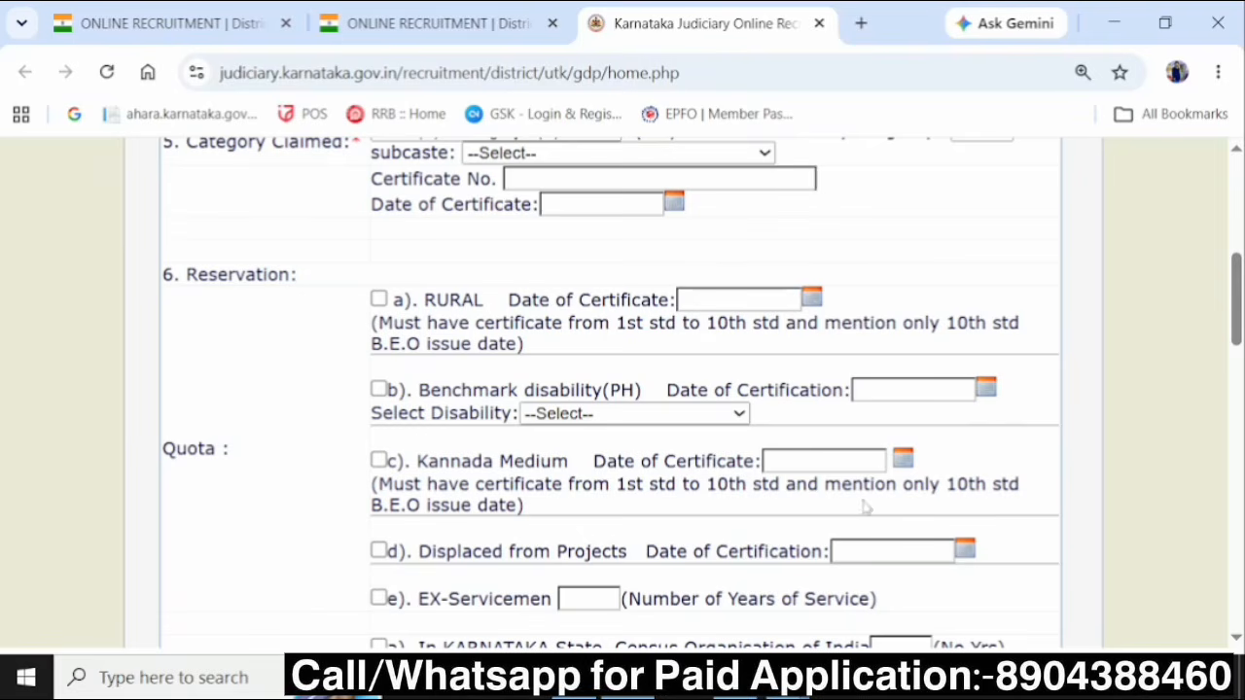
scroll(872, 518, "down", 3)
scroll(642, 515, "down", 1)
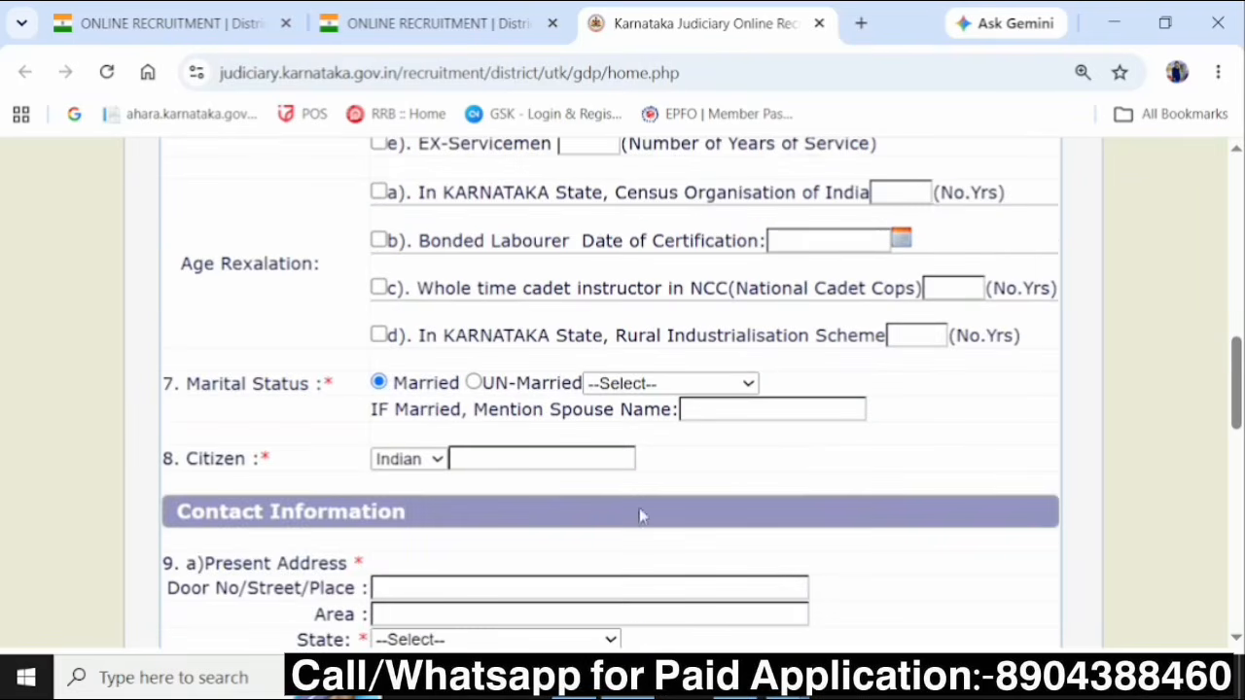
scroll(452, 396, "up", 2)
scroll(394, 514, "down", 1)
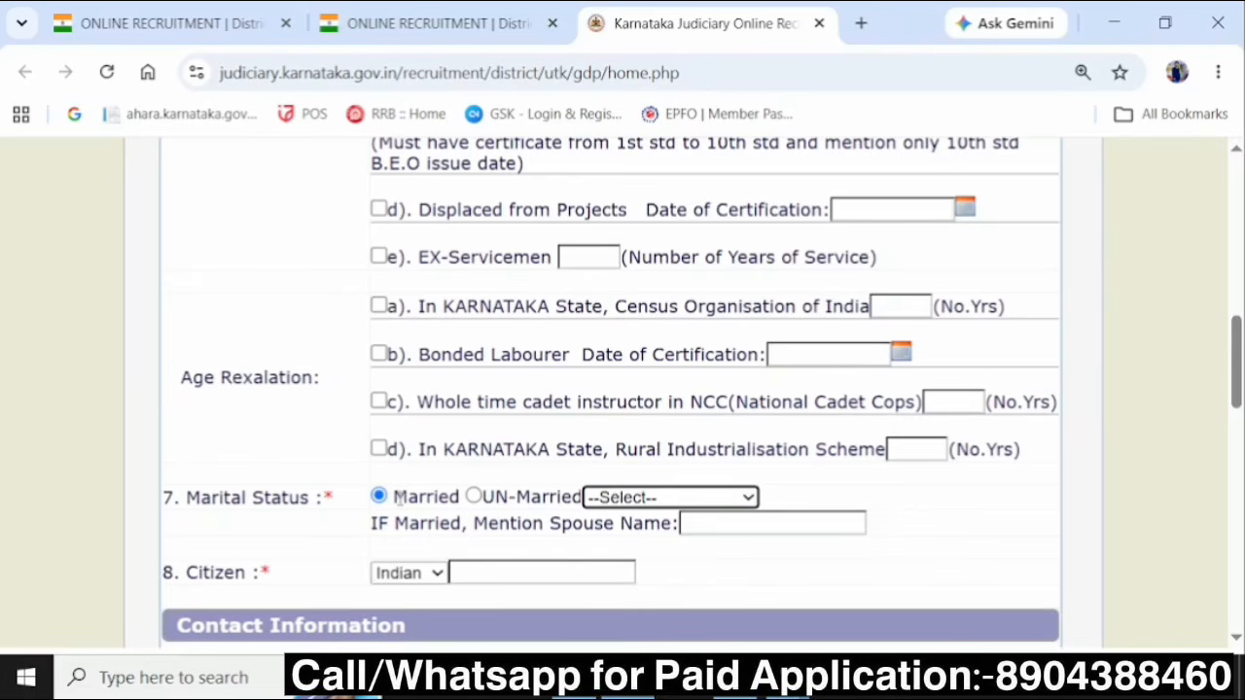
left_click(639, 484)
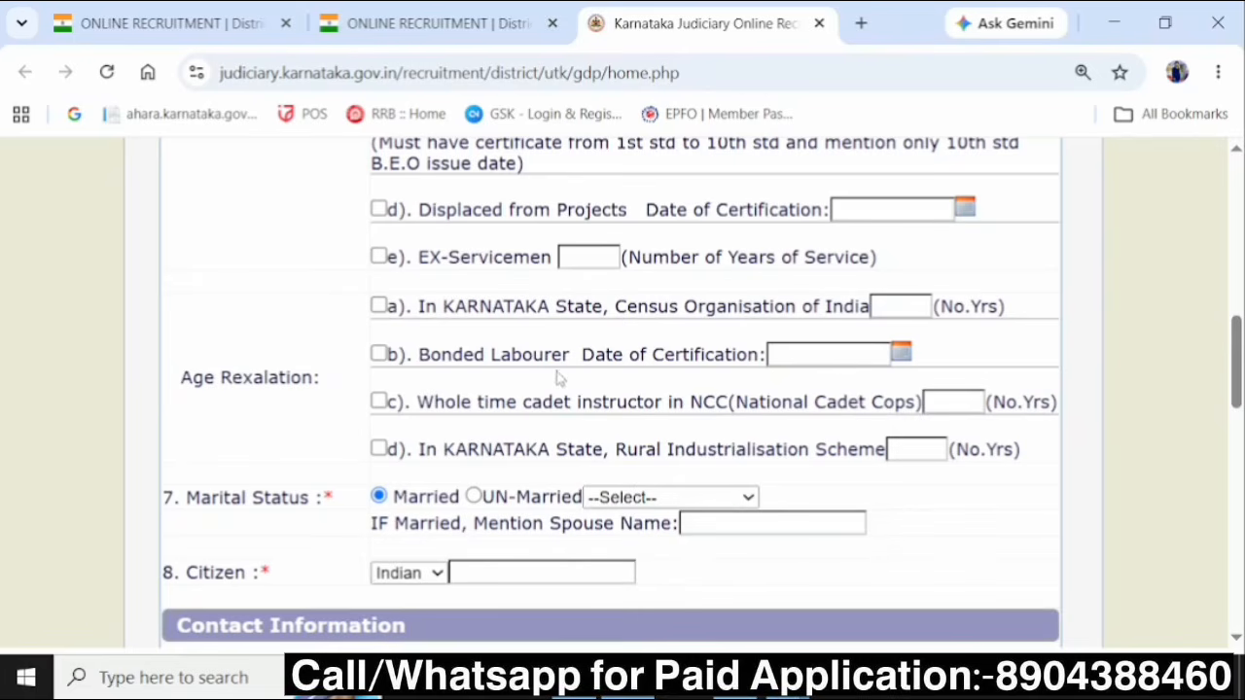
left_click(662, 500)
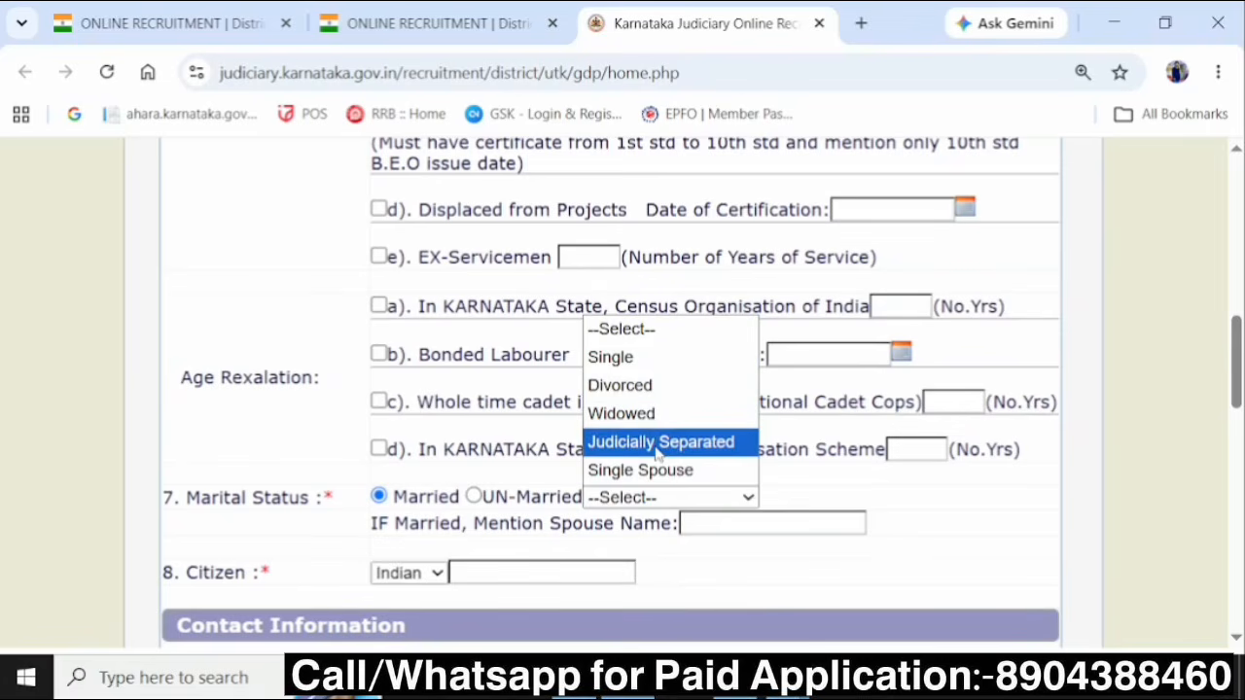
left_click(610, 480)
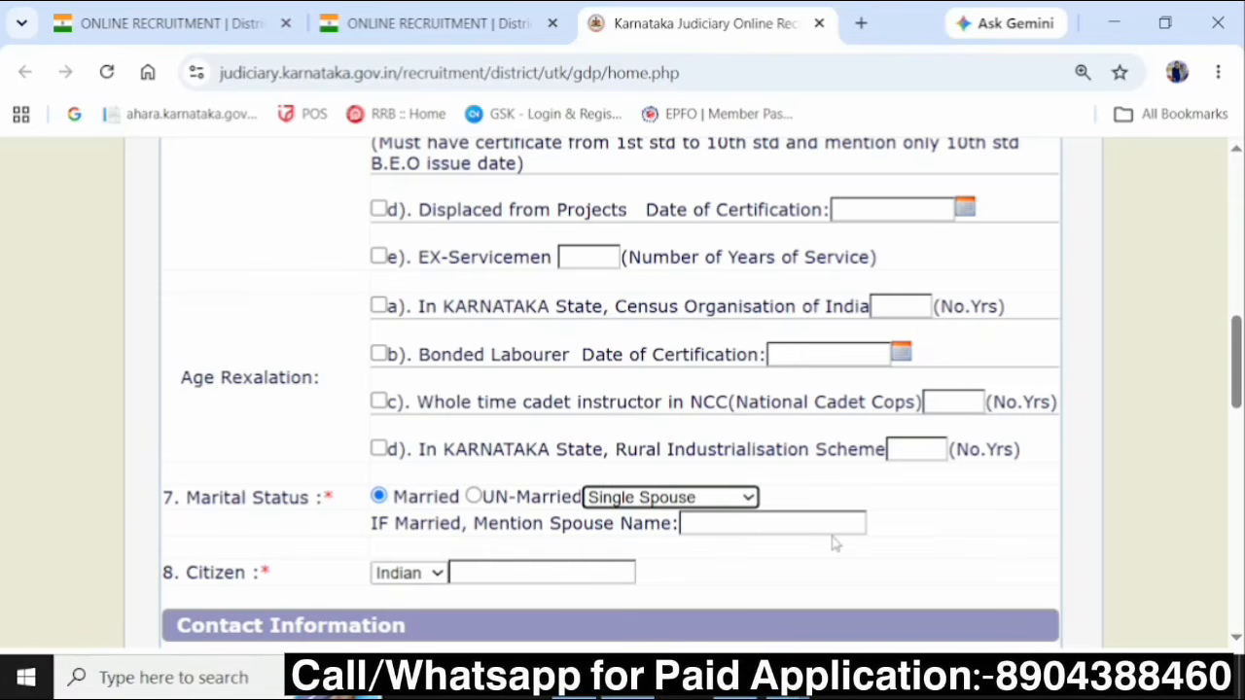
- Set the permanent address's Same as Present Address option to YES in the contact information
scroll(183, 465, "down", 1)
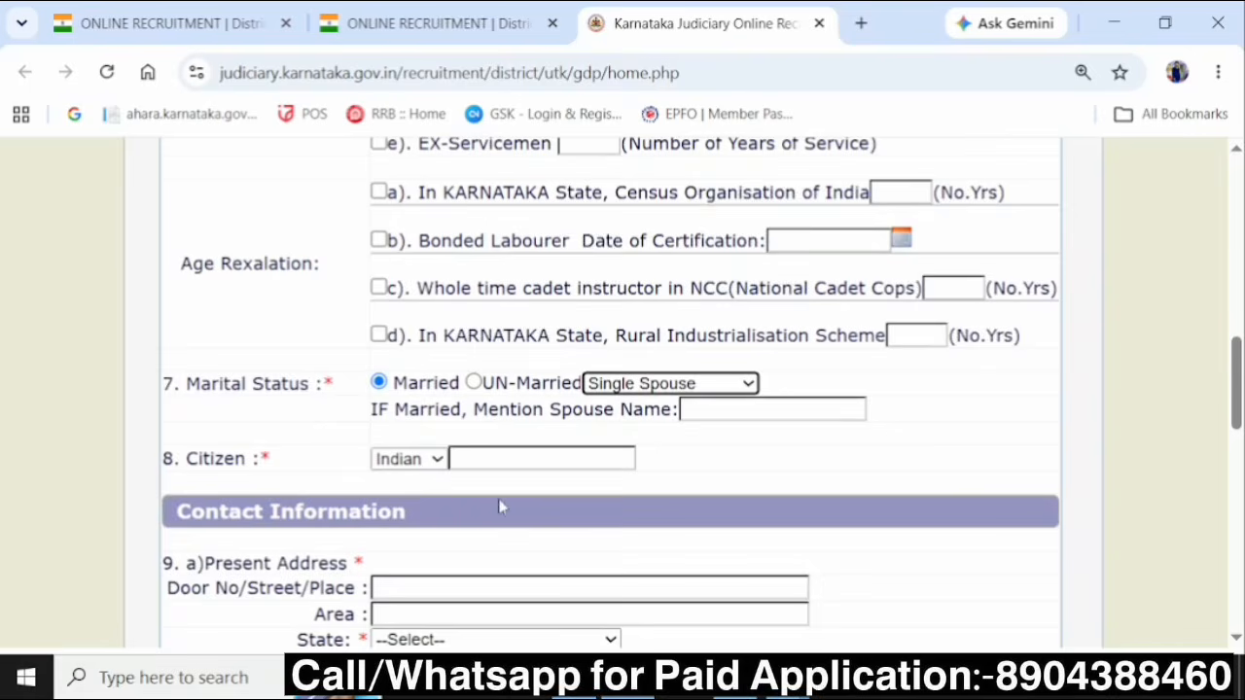
scroll(499, 507, "down", 2)
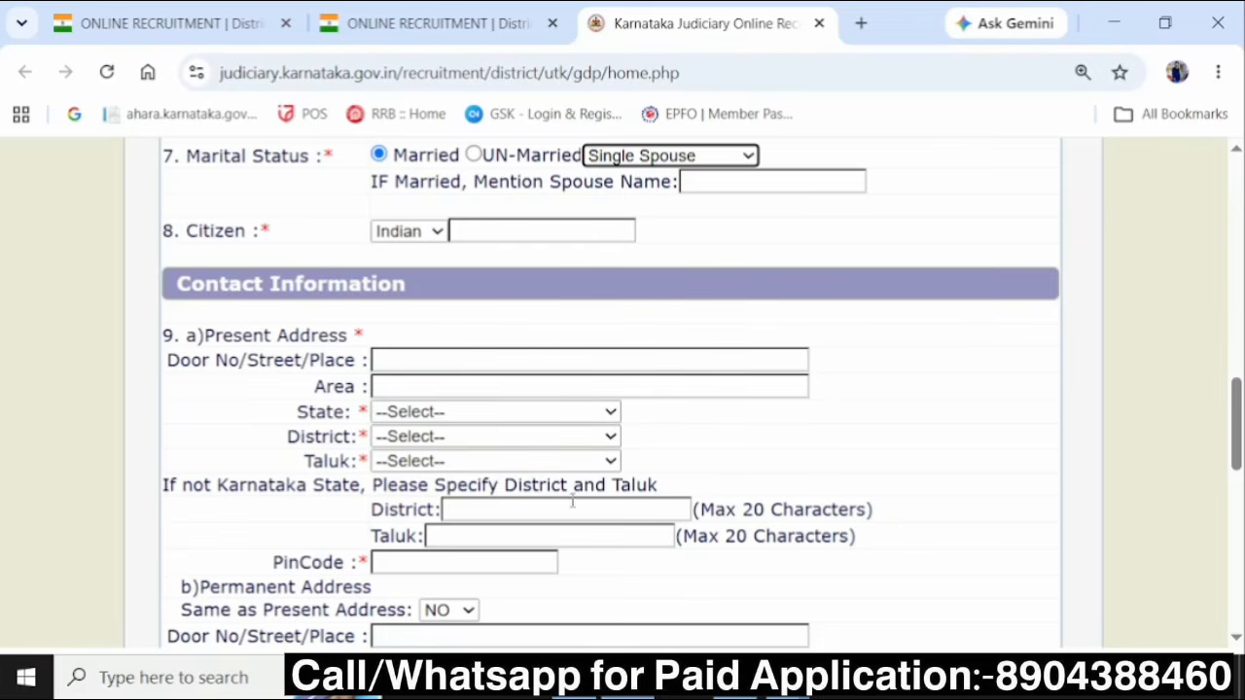
scroll(549, 572, "down", 2)
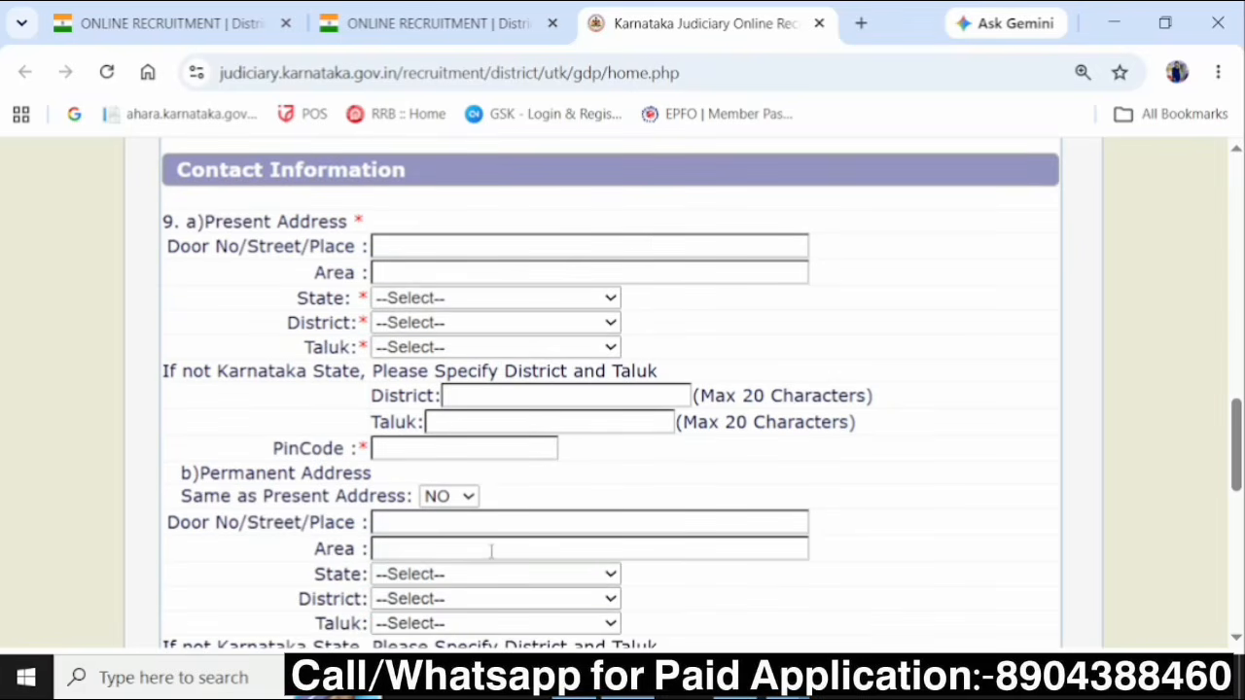
left_click(464, 498)
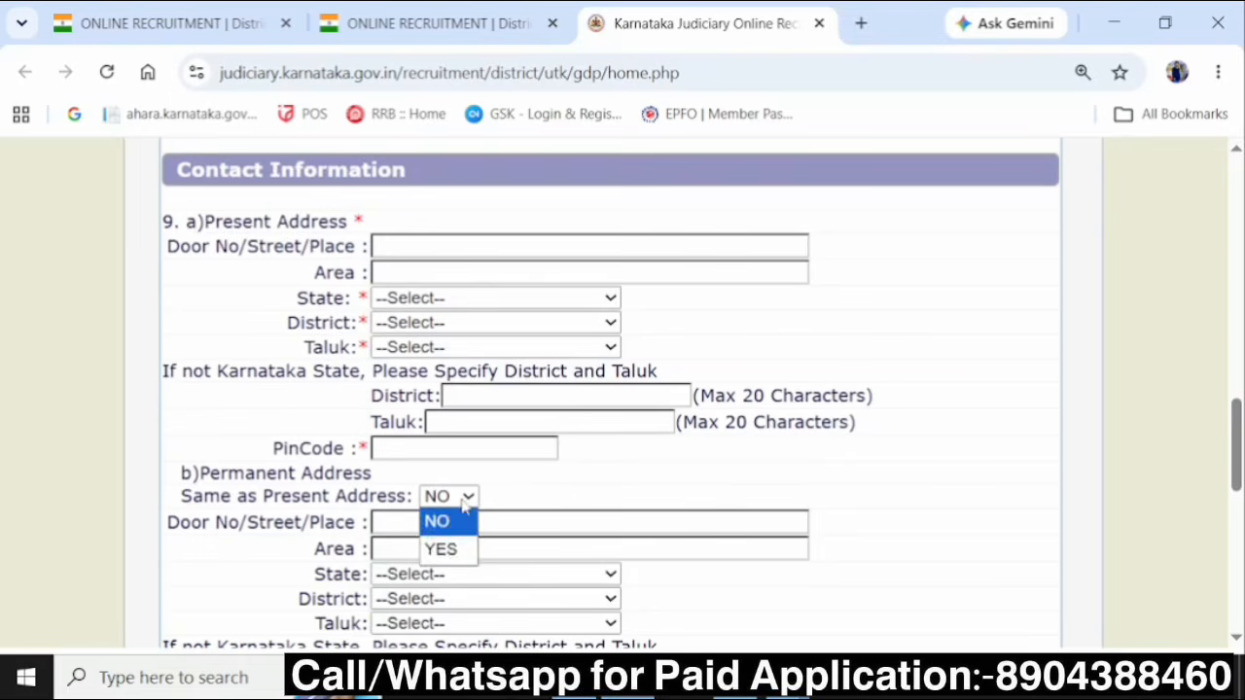
left_click(453, 547)
- Examine the remaining contact fields, the government service, enquiry and proceedings questions, and the declaration at the end of the form
scroll(605, 494, "down", 2)
scroll(605, 494, "down", 2)
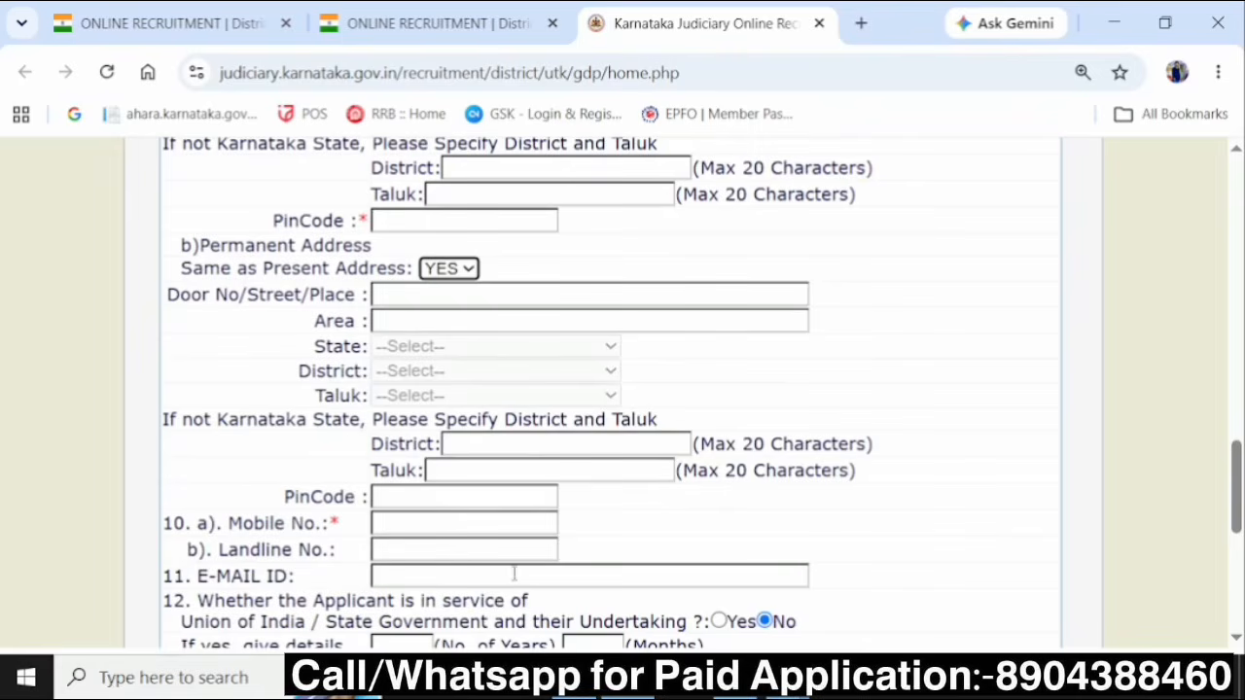
scroll(714, 577, "down", 2)
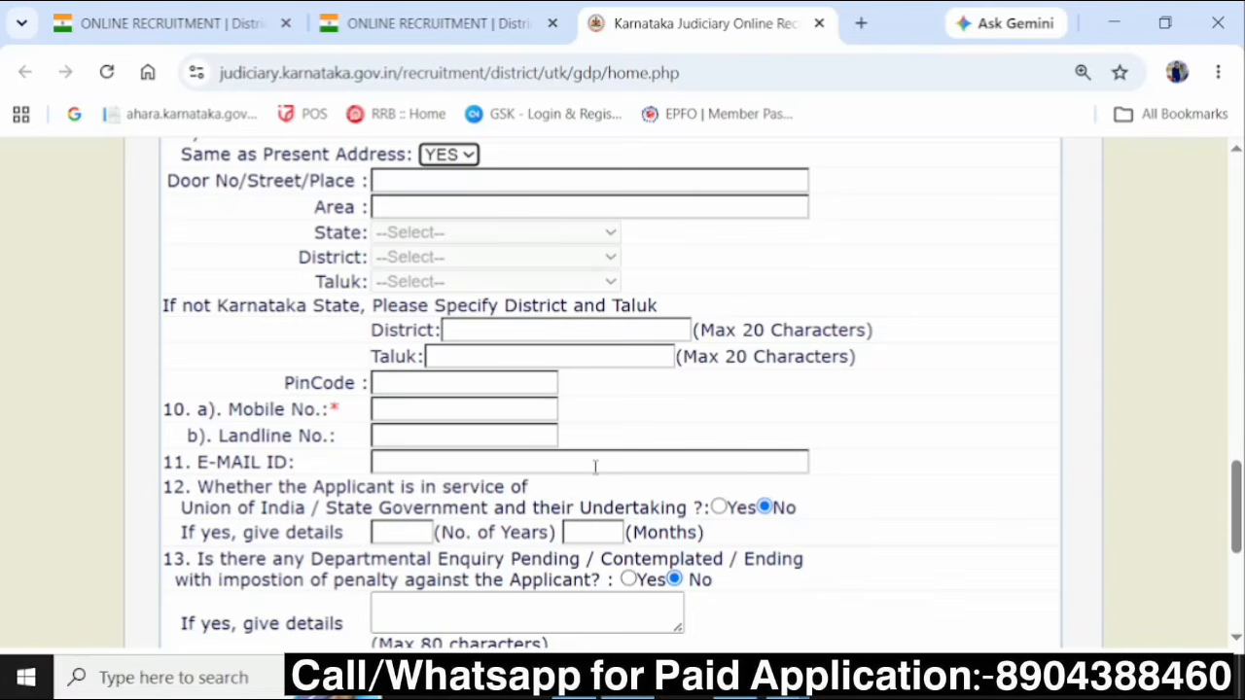
scroll(595, 467, "down", 2)
scroll(595, 466, "down", 4)
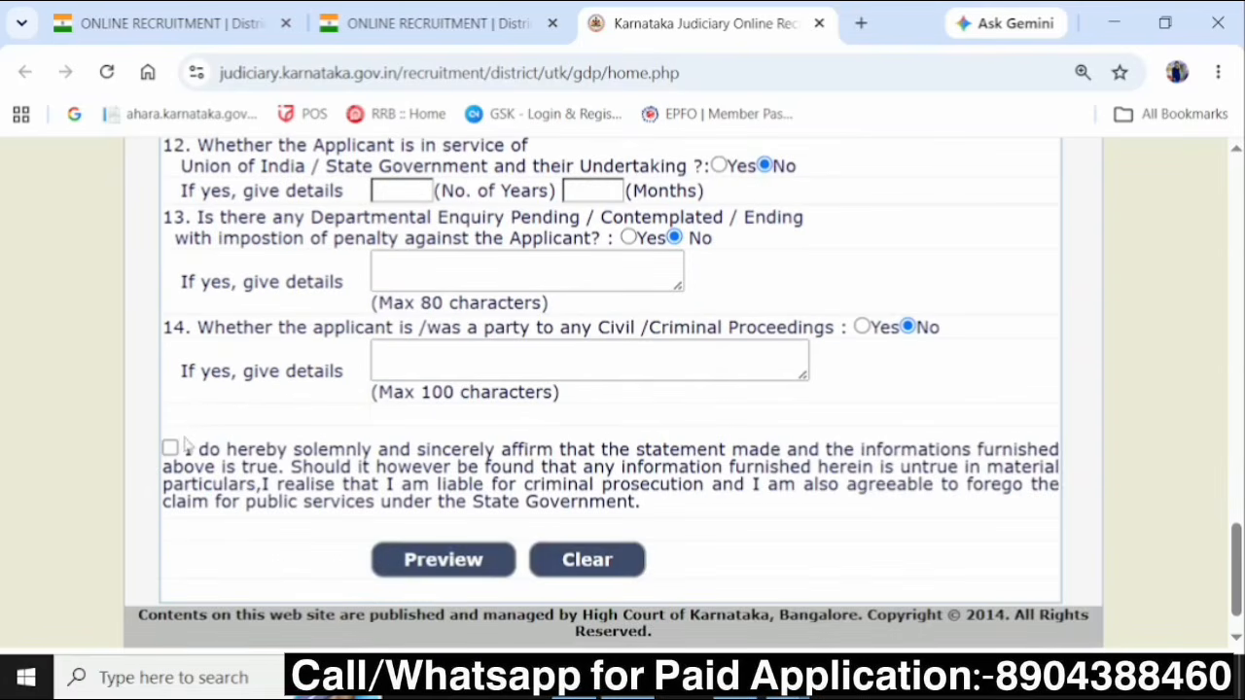
scroll(389, 431, "up", 2)
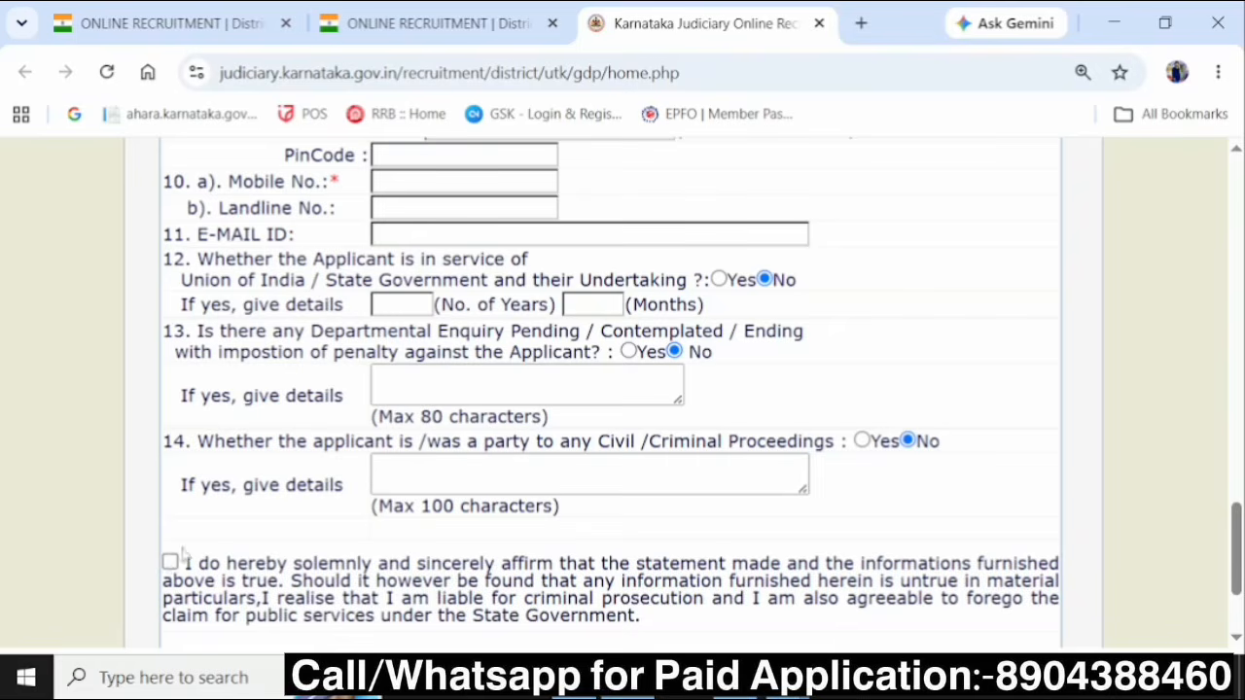
scroll(253, 530, "down", 3)
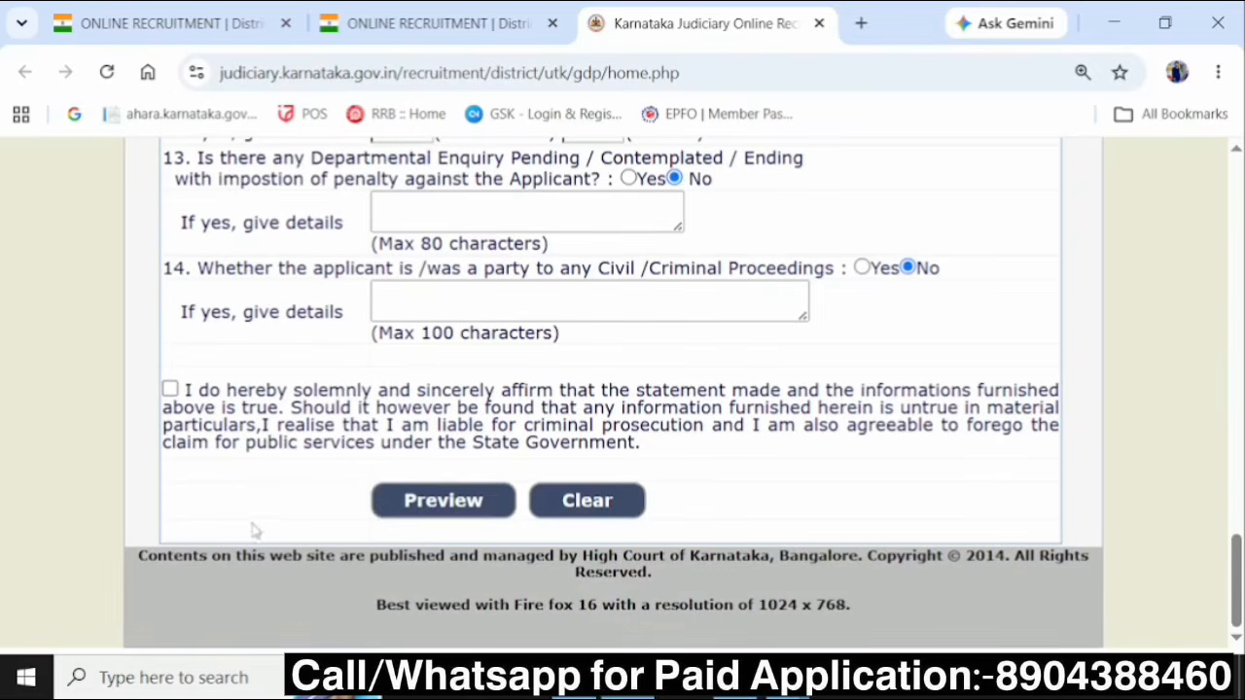
left_click(394, 511)
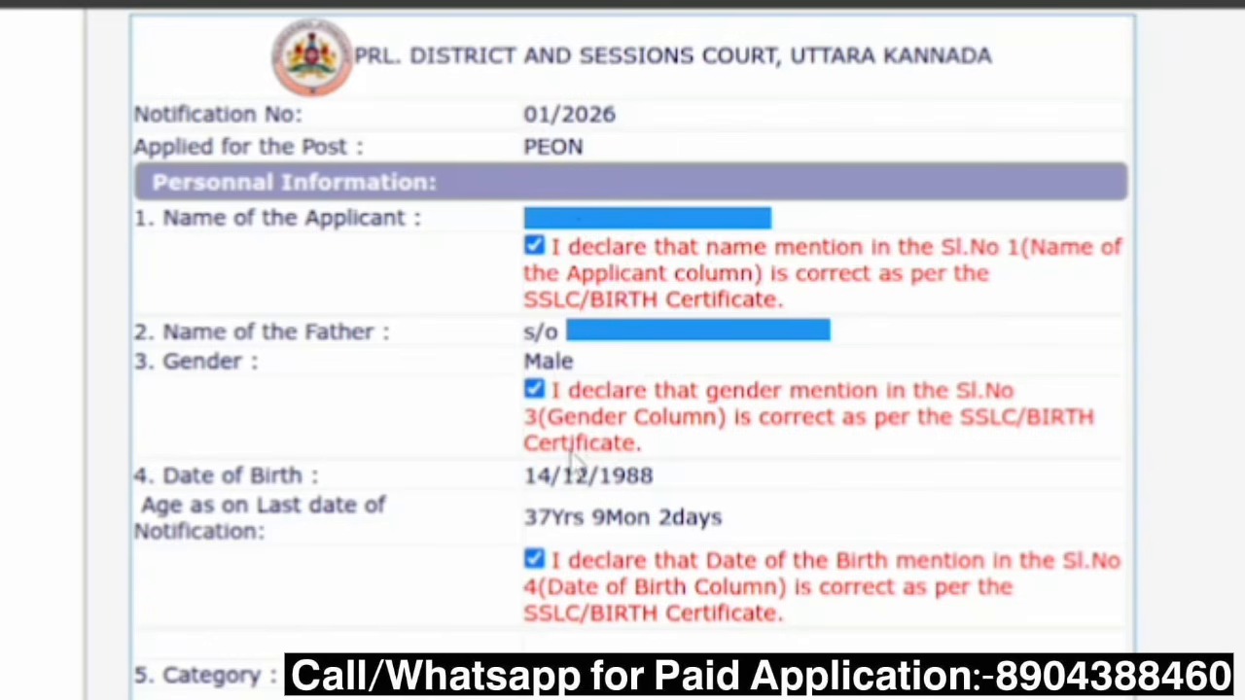
- Read the application guide's sections on checking the preview declarations, entering the captcha and submitting the one-time password
scroll(593, 516, "down", 3)
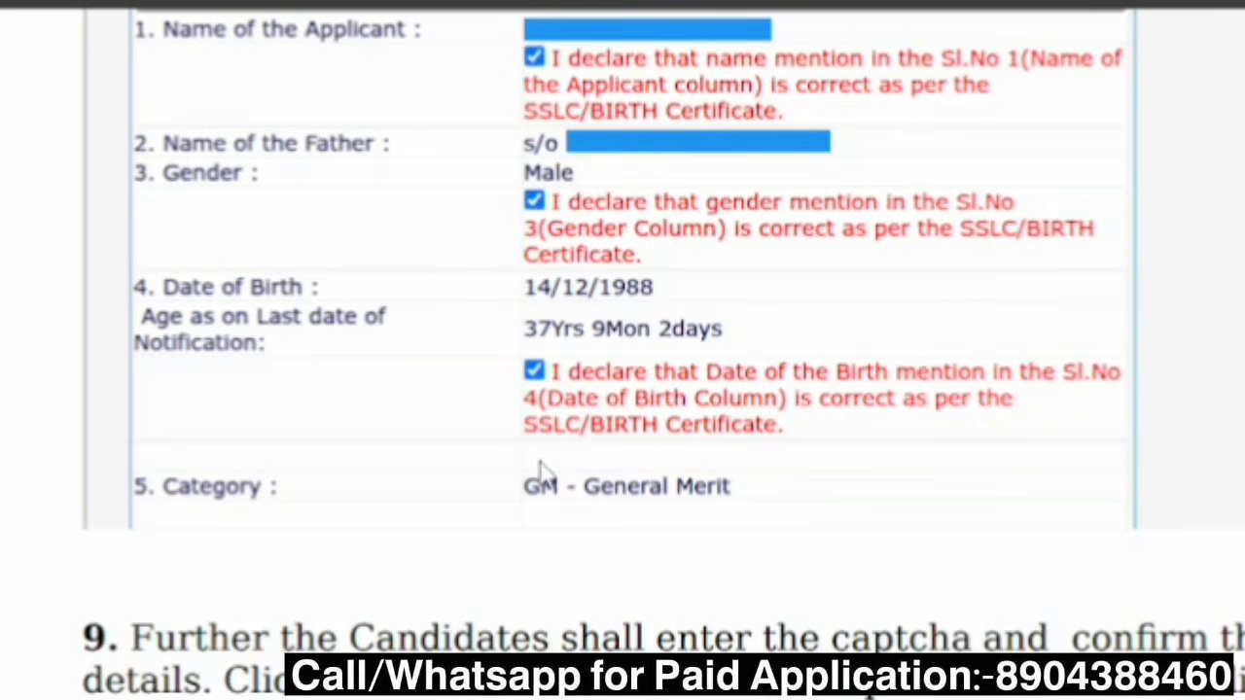
scroll(550, 477, "down", 3)
scroll(550, 476, "down", 10)
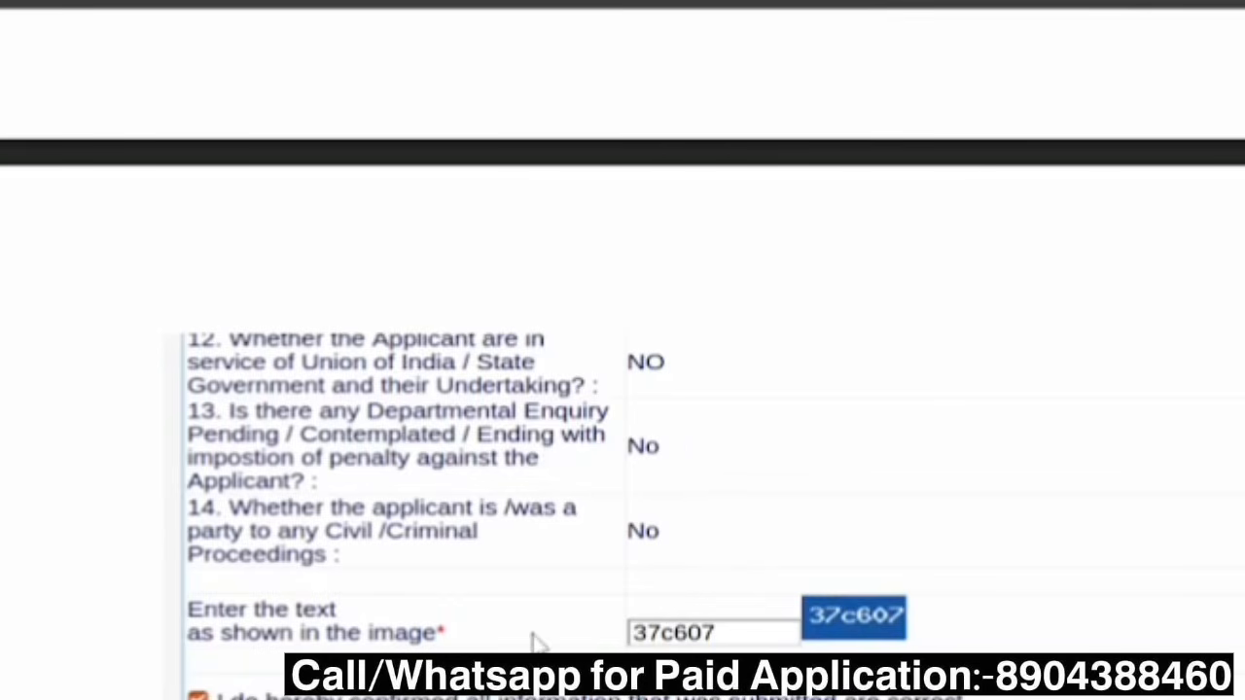
scroll(656, 649, "down", 5)
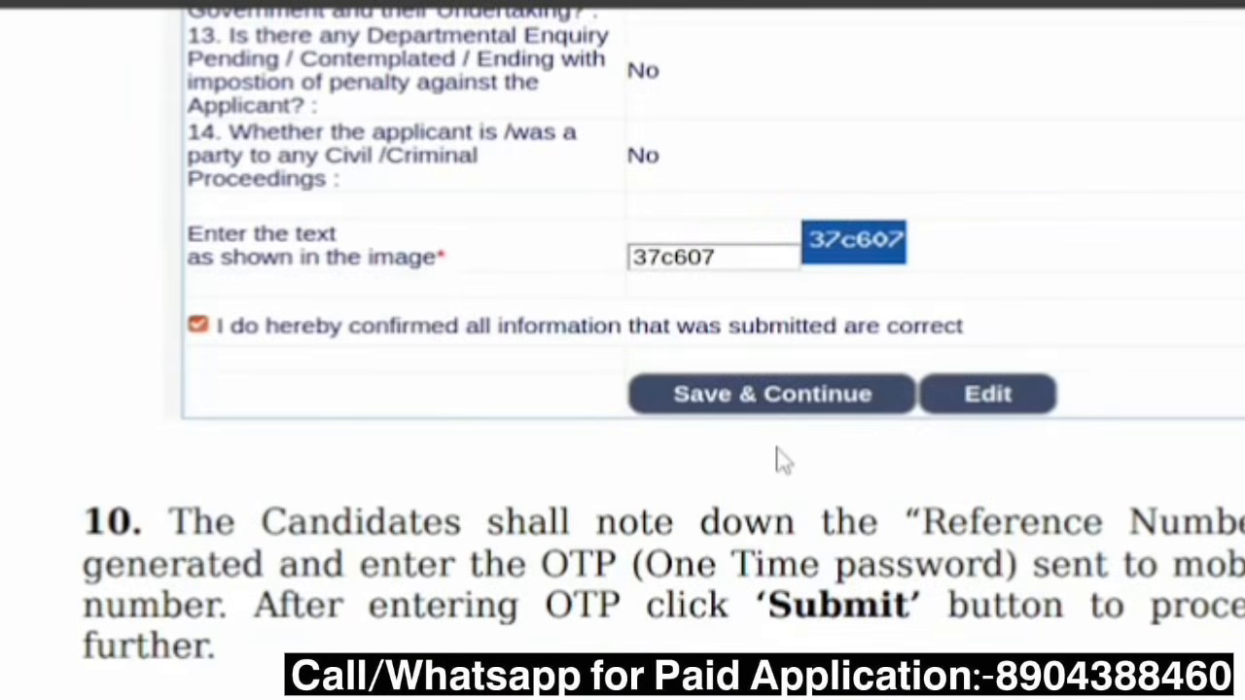
scroll(783, 462, "down", 13)
scroll(783, 462, "up", 5)
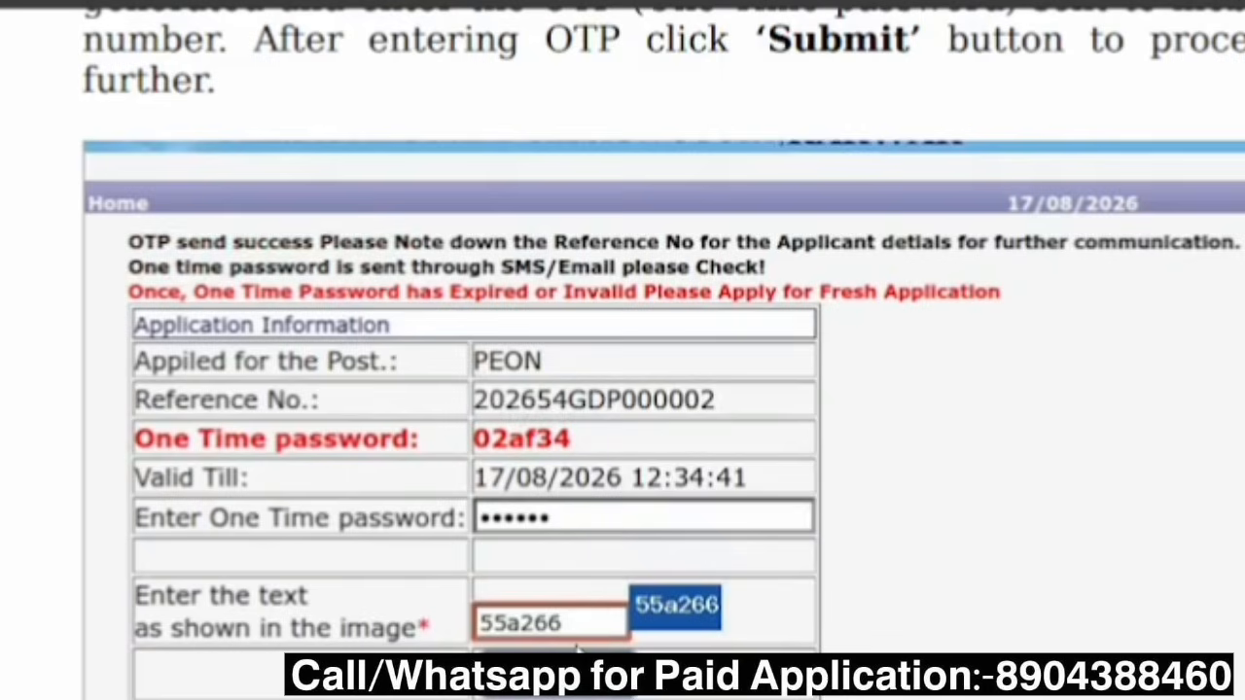
- Read the guide's sections on adding SSLC education details, uploading the photo and signature, and submitting the final declaration
scroll(574, 655, "down", 15)
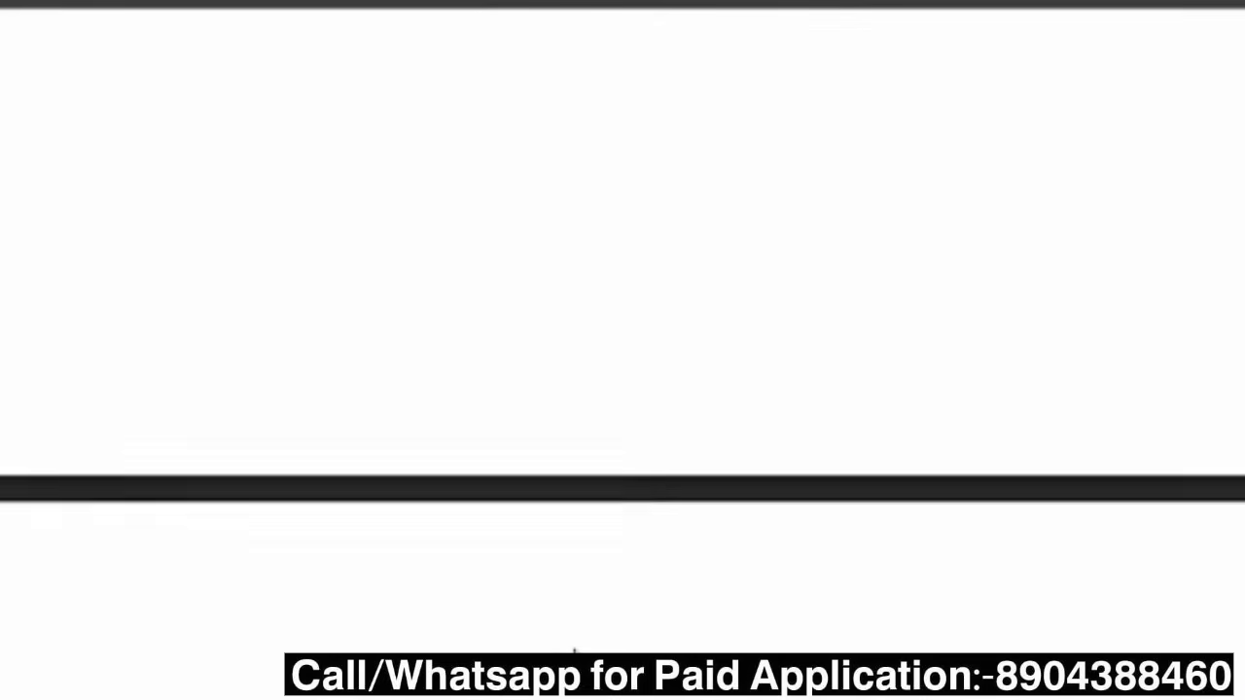
scroll(574, 654, "down", 10)
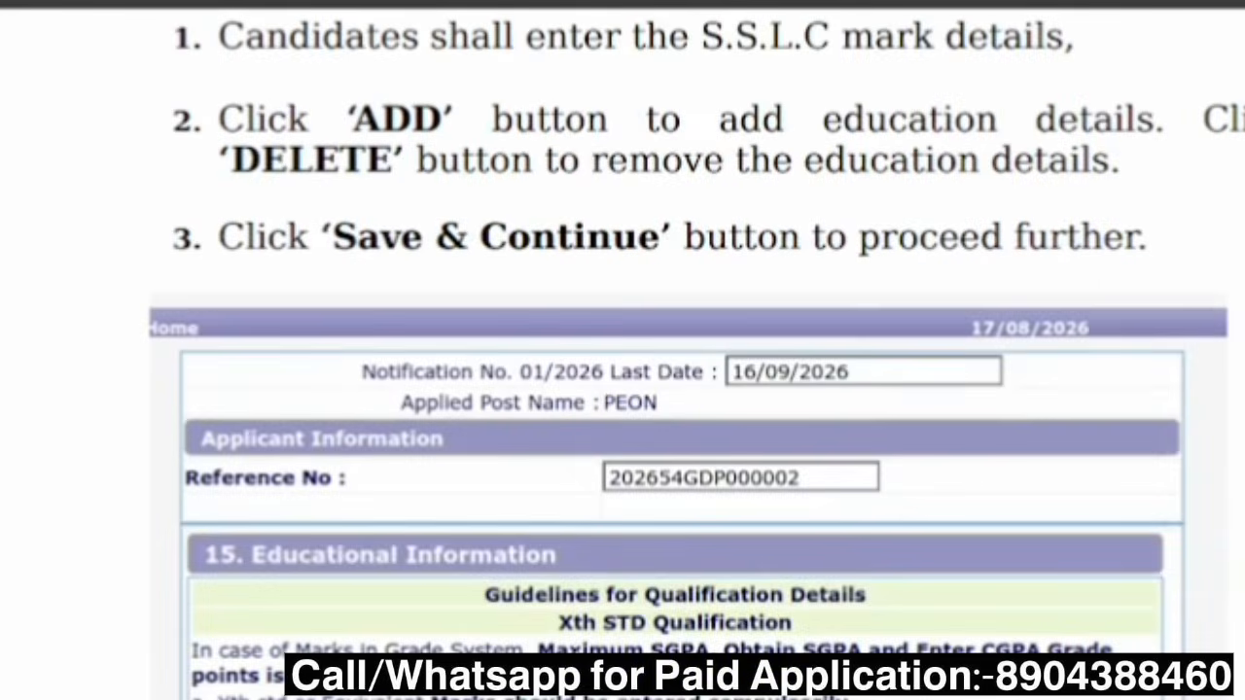
scroll(574, 654, "down", 3)
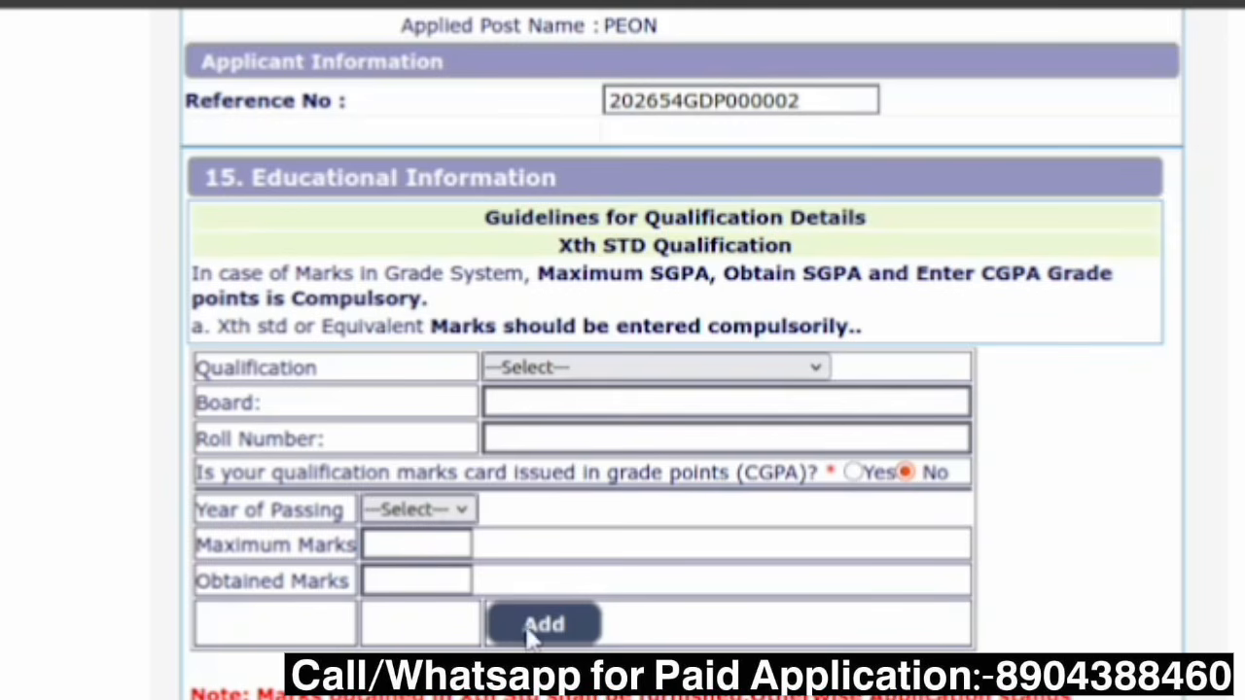
scroll(545, 625, "down", 4)
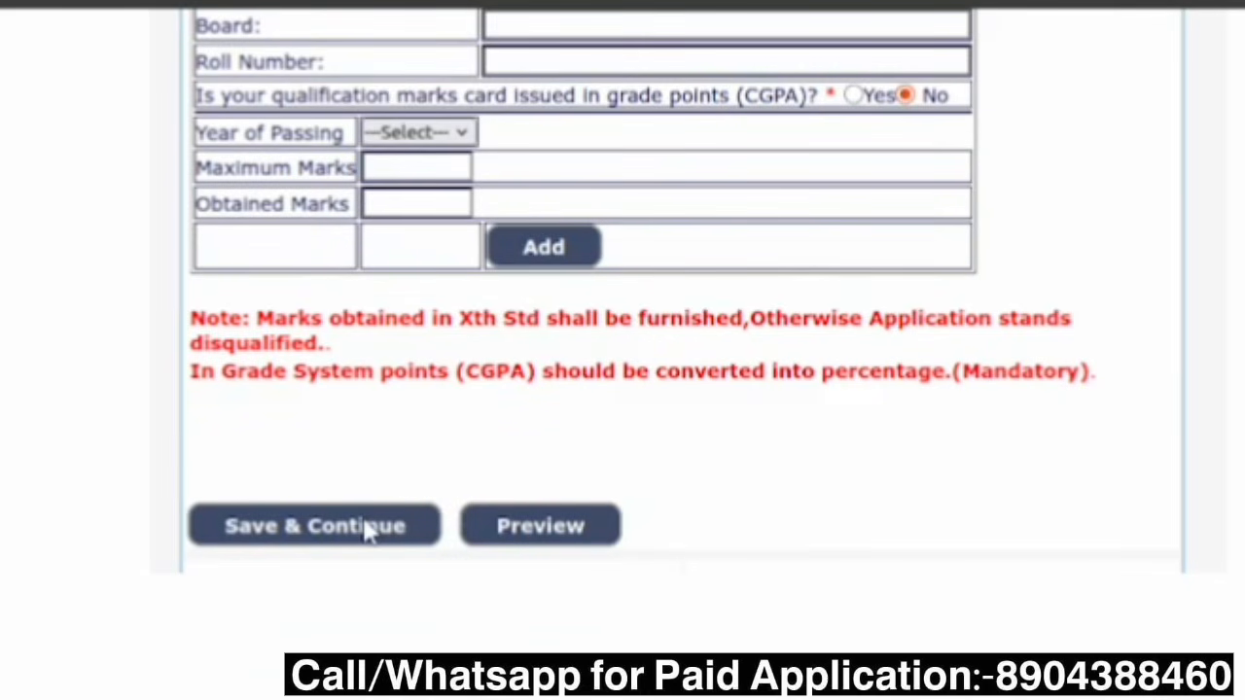
scroll(479, 587, "down", 5)
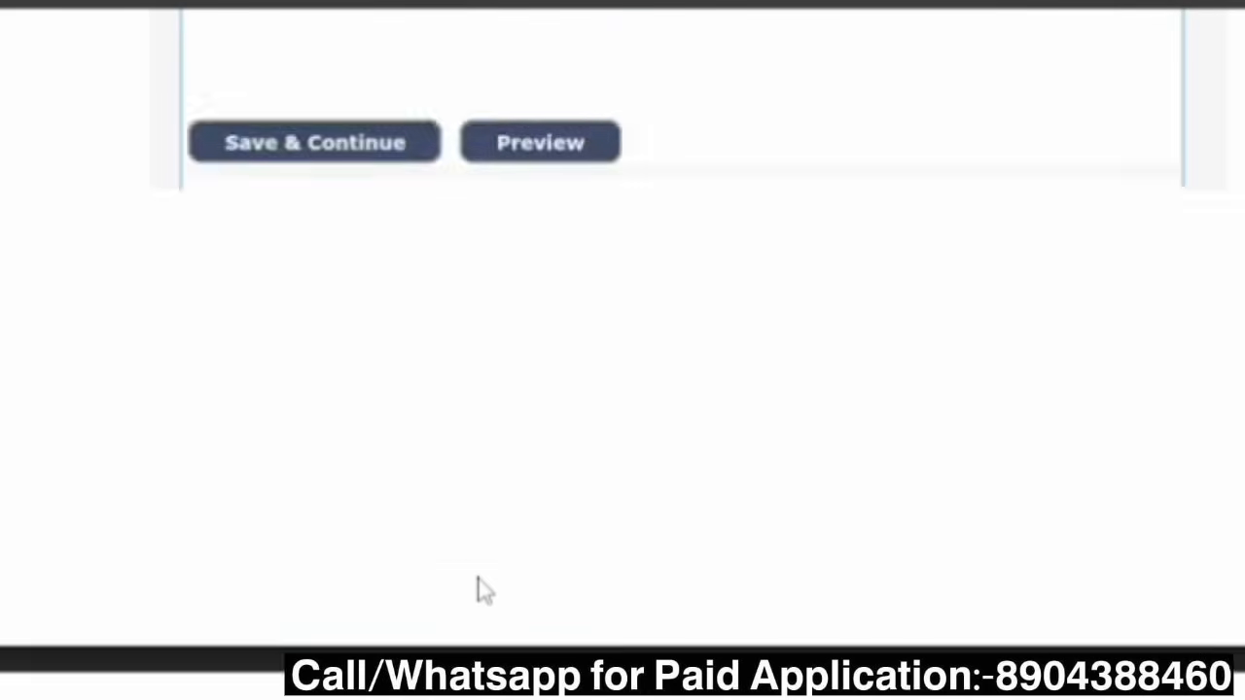
scroll(484, 590, "down", 8)
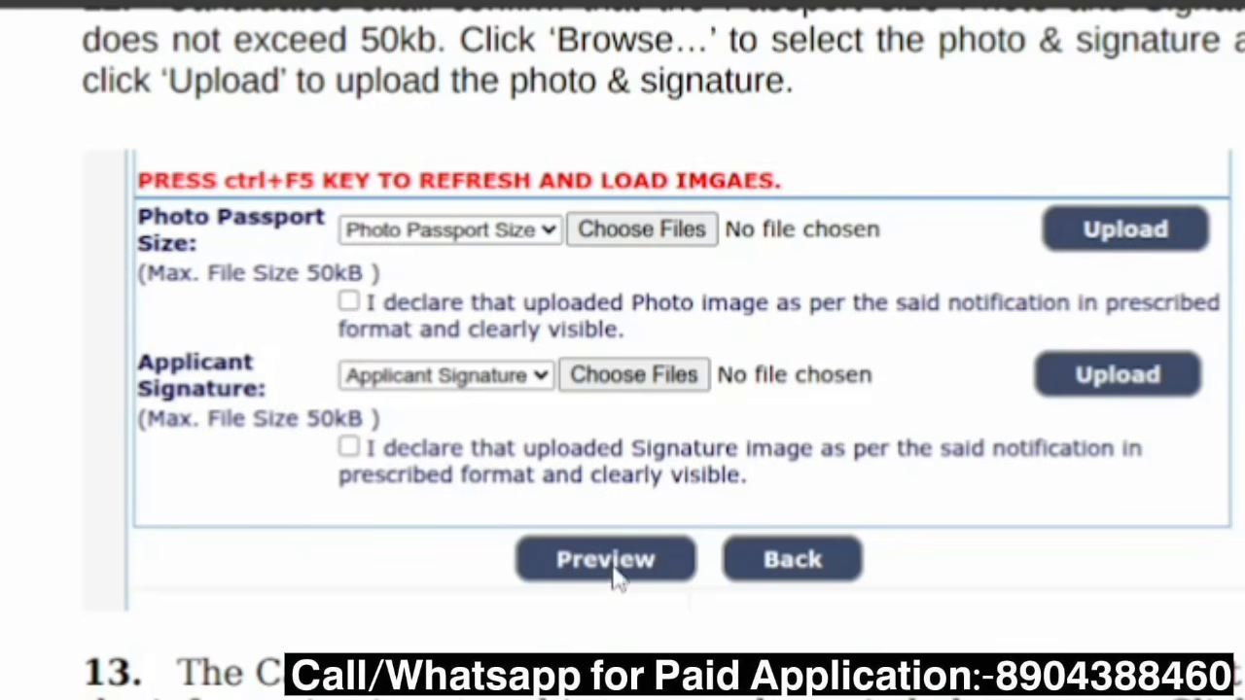
scroll(613, 574, "down", 10)
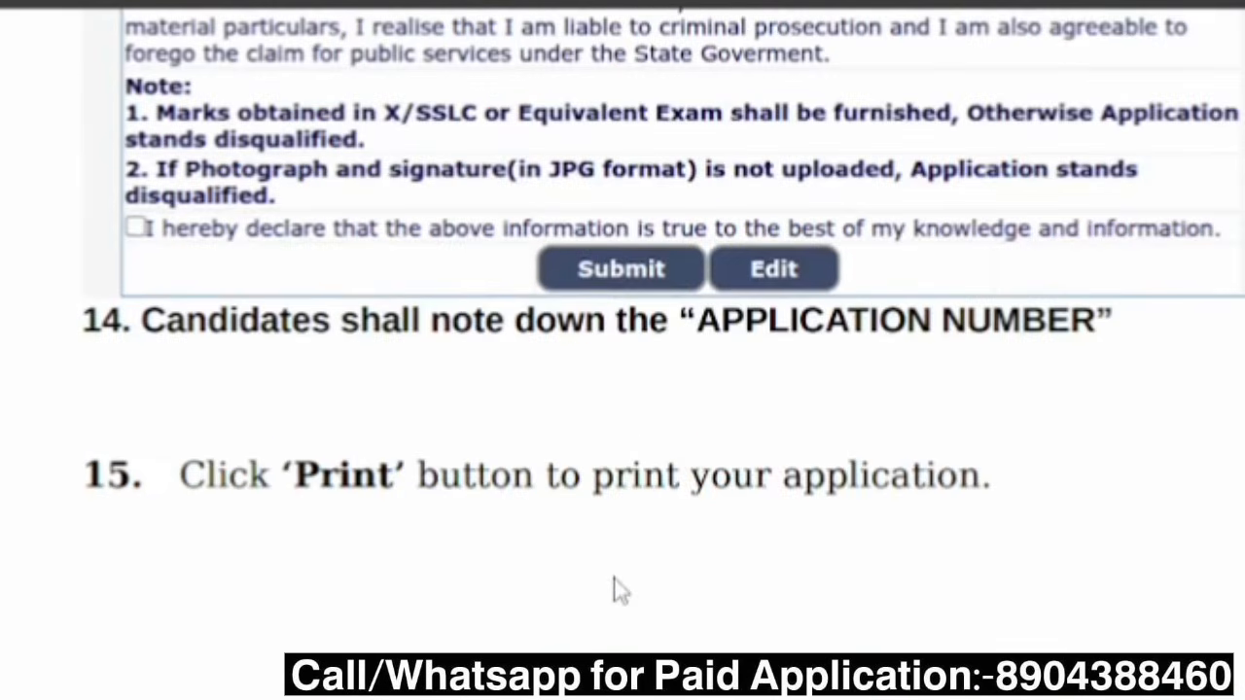
scroll(613, 589, "up", 4)
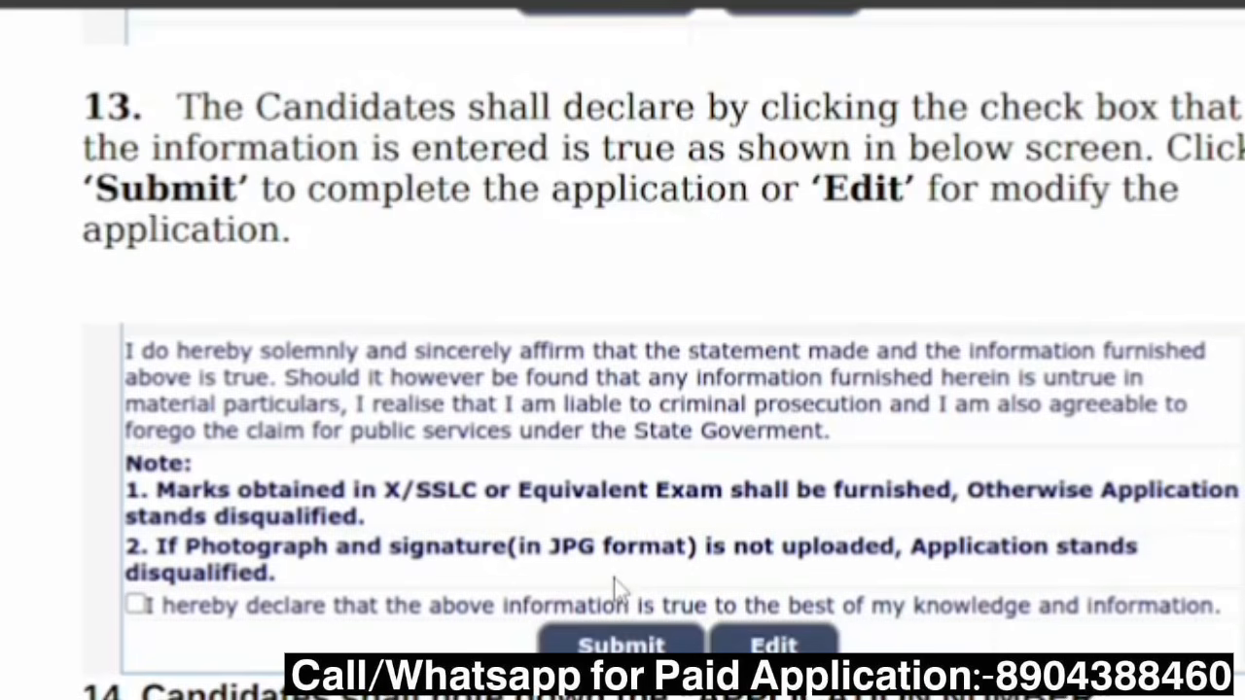
- Read the guide's closing sections on noting down the application number and printing the application, including the sample printout
scroll(747, 469, "down", 15)
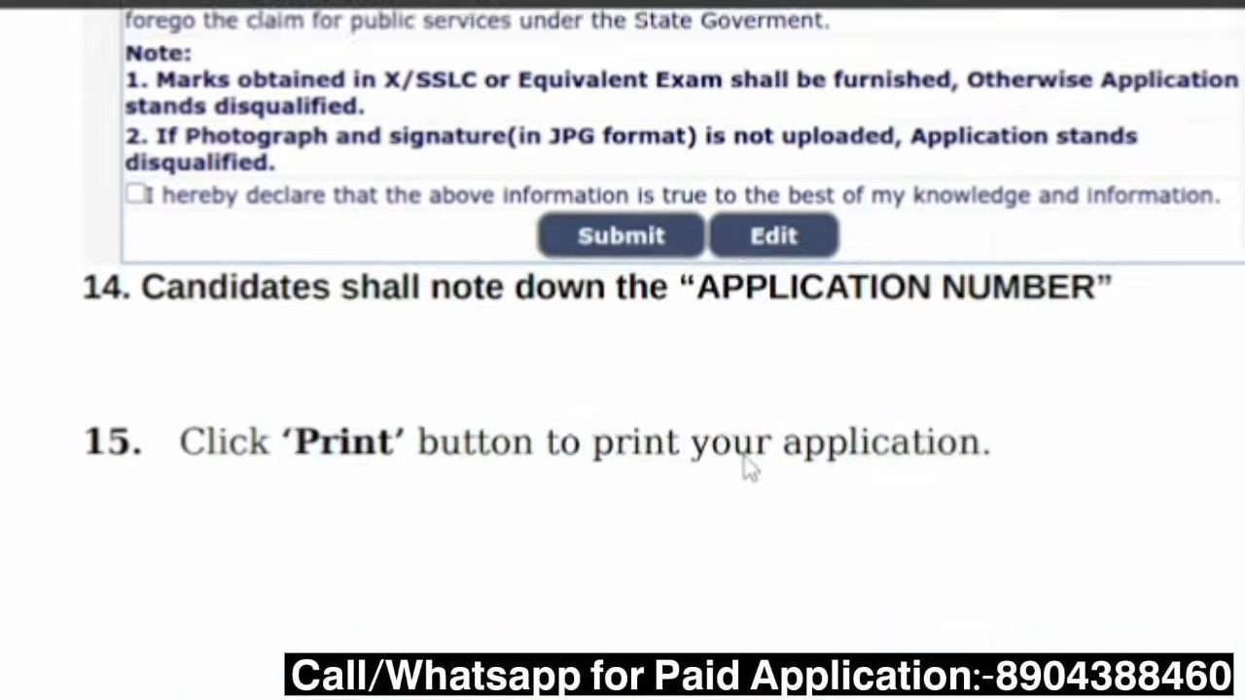
scroll(747, 468, "down", 4)
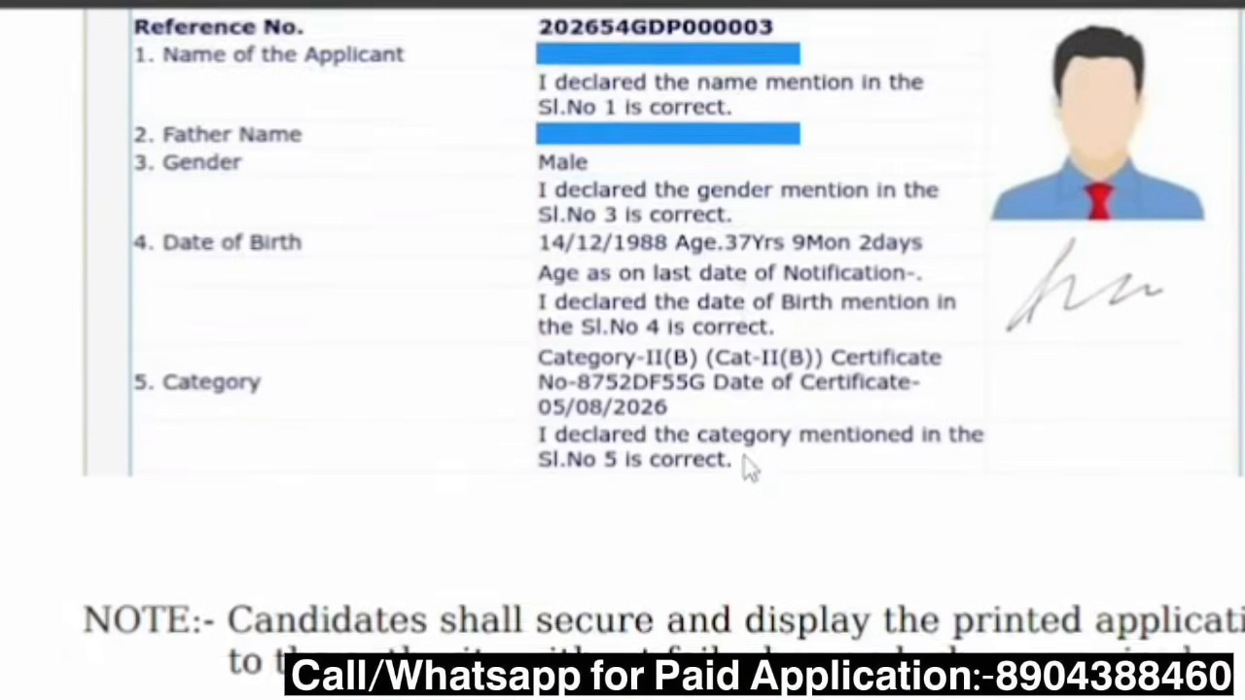
scroll(745, 473, "up", 4)
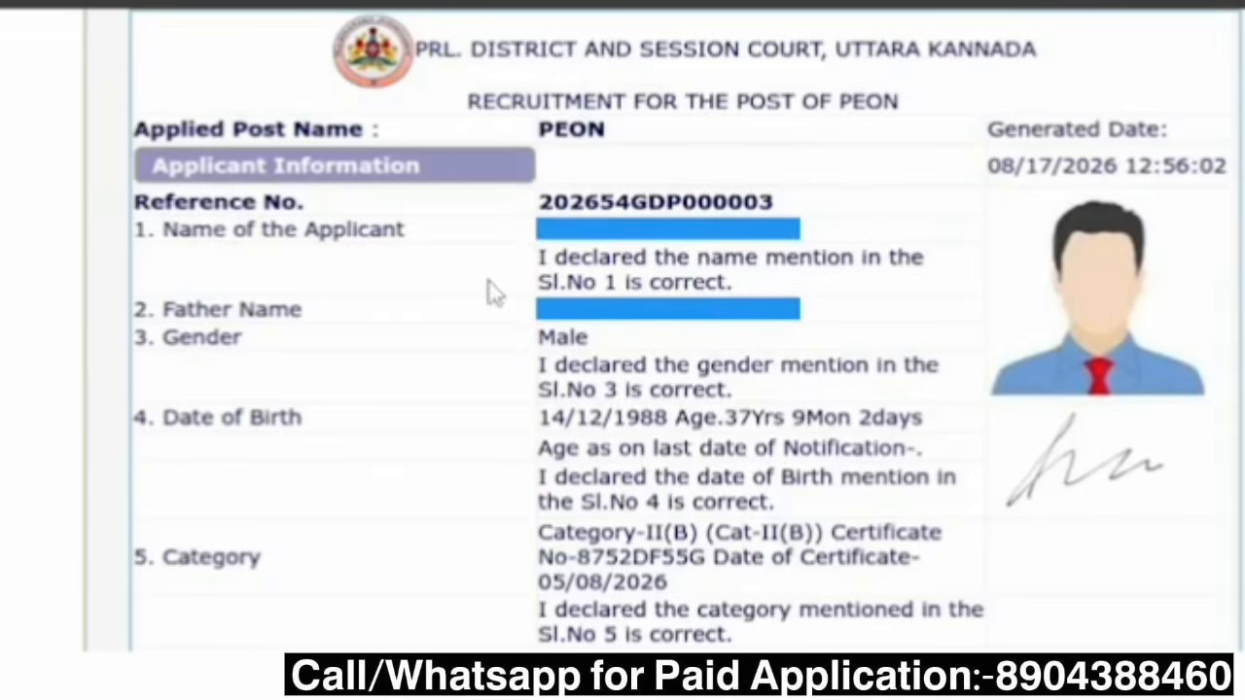
scroll(742, 405, "up", 15)
scroll(747, 406, "up", 4)
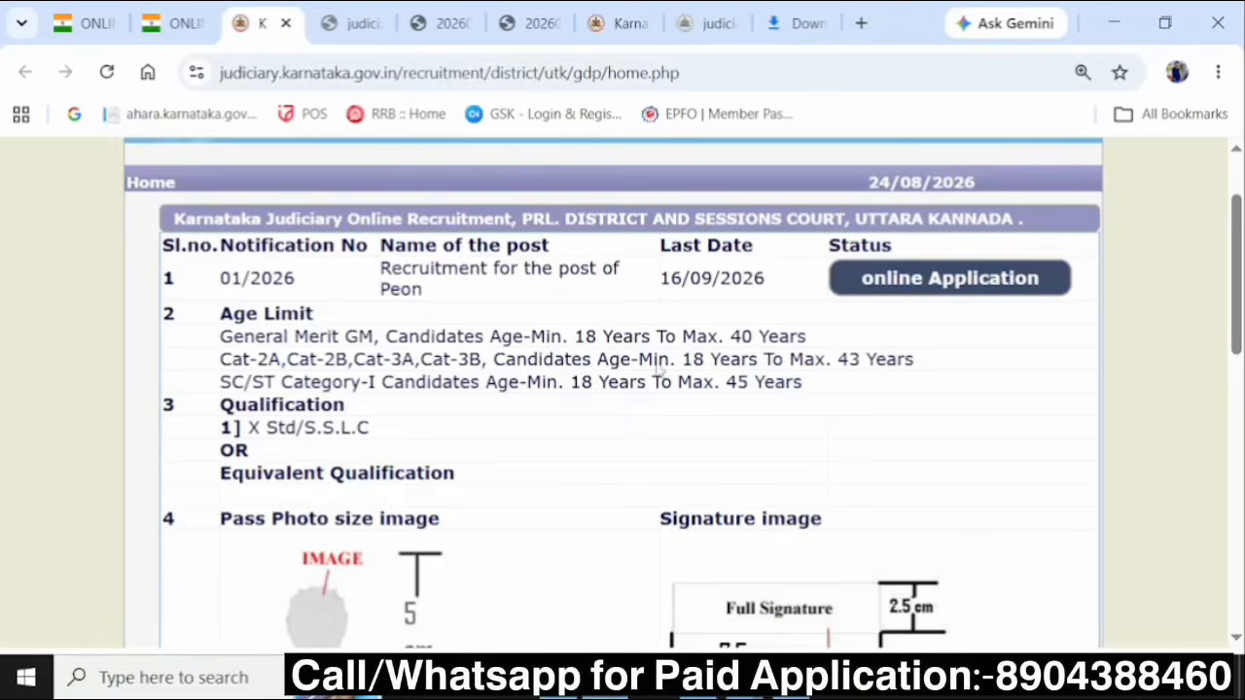
- Read the payment guide's steps on entering the application number, date of birth and captcha, and on proceeding to SBI e-Pay
scroll(790, 498, "down", 7)
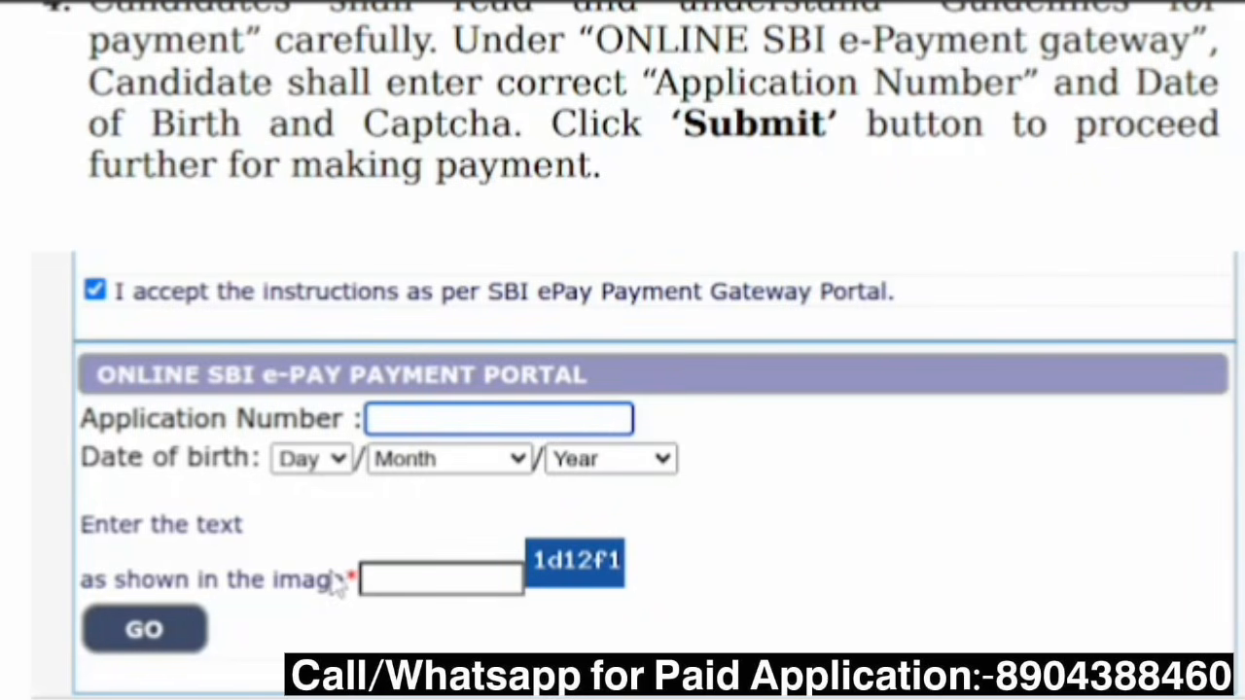
scroll(269, 633, "down", 10)
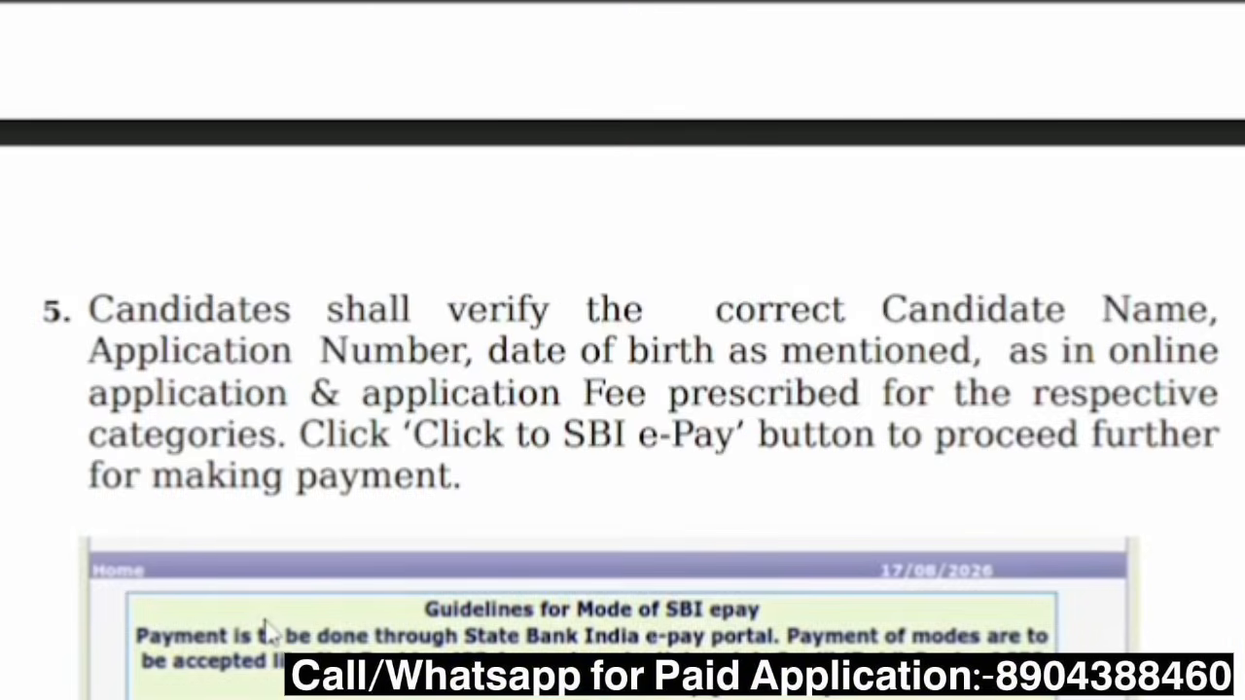
scroll(269, 633, "down", 5)
scroll(270, 633, "down", 5)
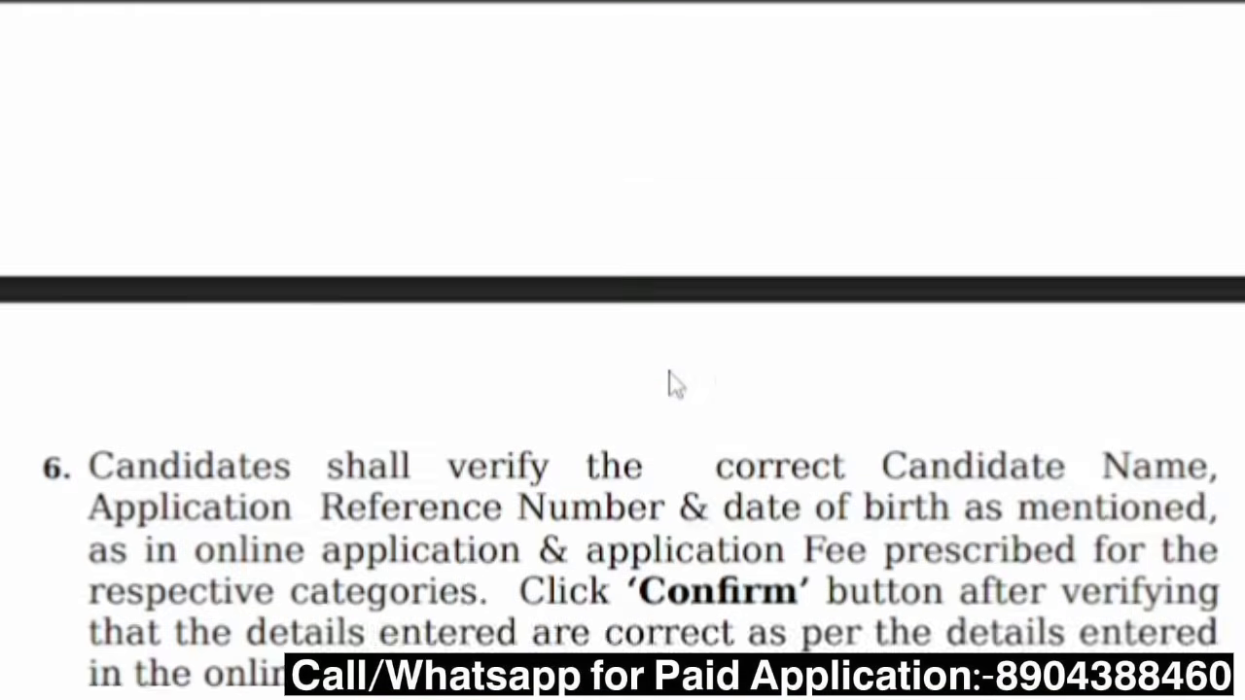
scroll(668, 383, "down", 1)
scroll(670, 383, "down", 6)
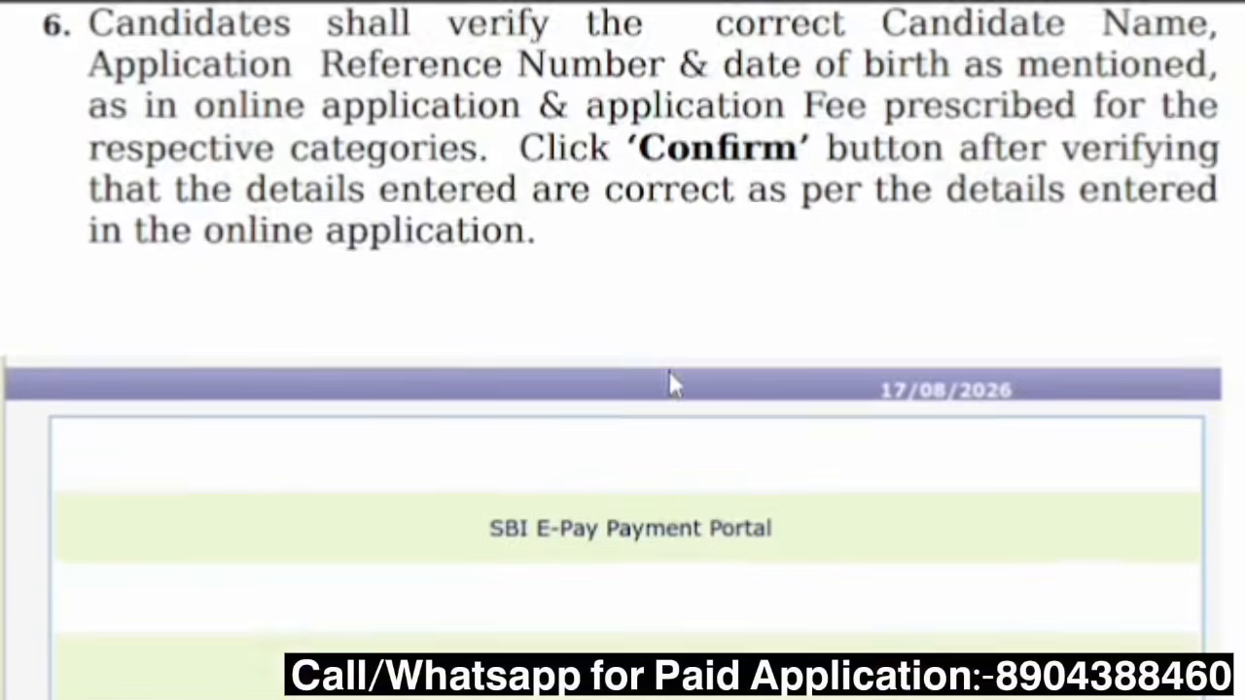
- Read the payment guide's sections on confirming the candidate details and fee and on choosing an SBI ePay payment method
scroll(670, 381, "up", 1)
scroll(672, 383, "down", 3)
scroll(671, 382, "down", 4)
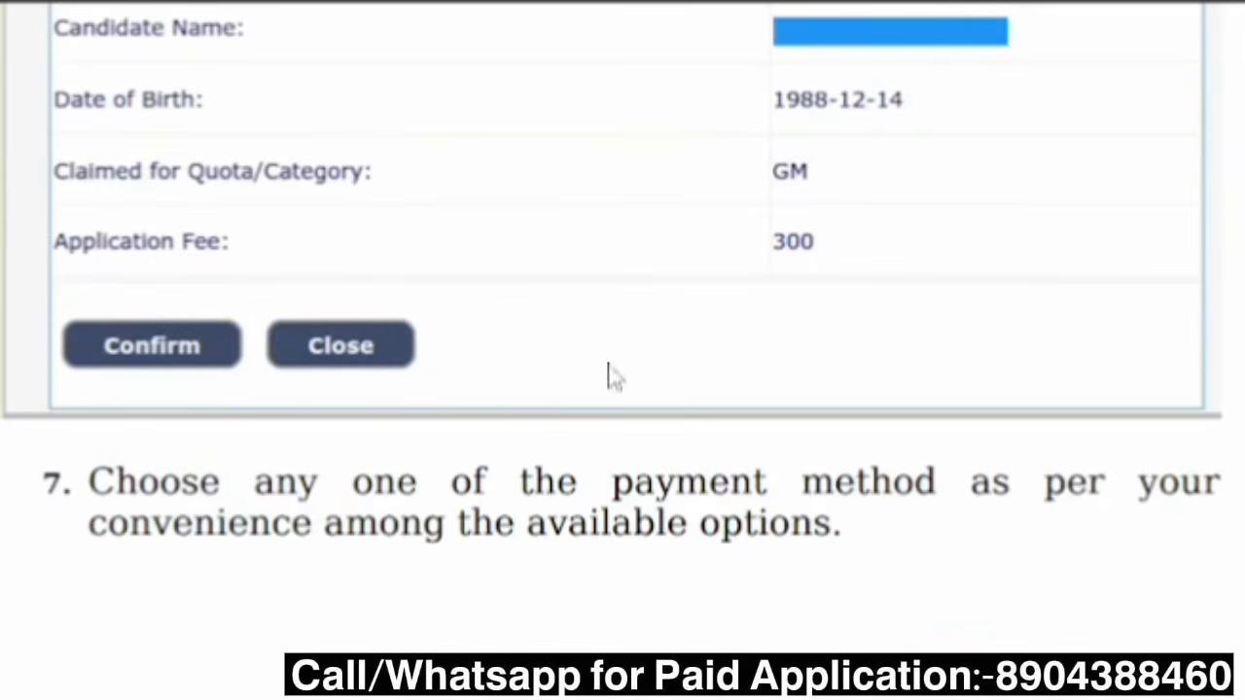
scroll(350, 295, "down", 6)
scroll(348, 313, "down", 6)
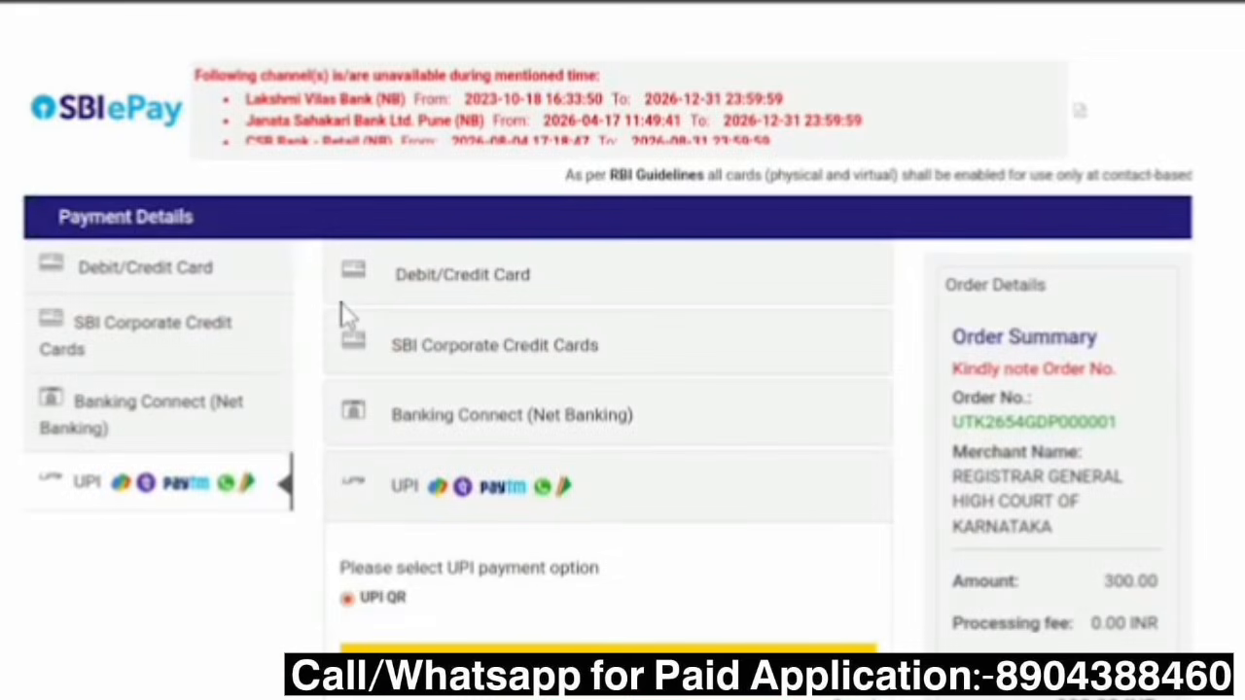
scroll(348, 316, "up", 10)
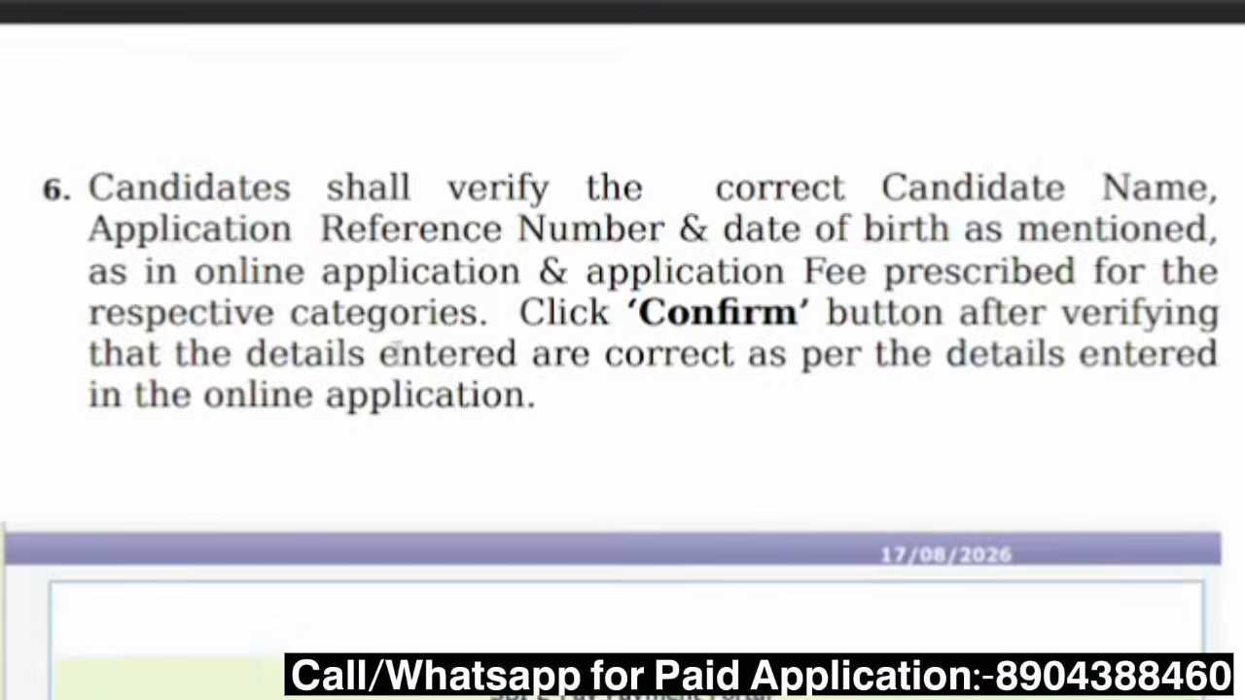
- Examine the payment guide's sample e-Pay receipt and its section on verifying the payment with Verify e-Pay
scroll(395, 351, "down", 6)
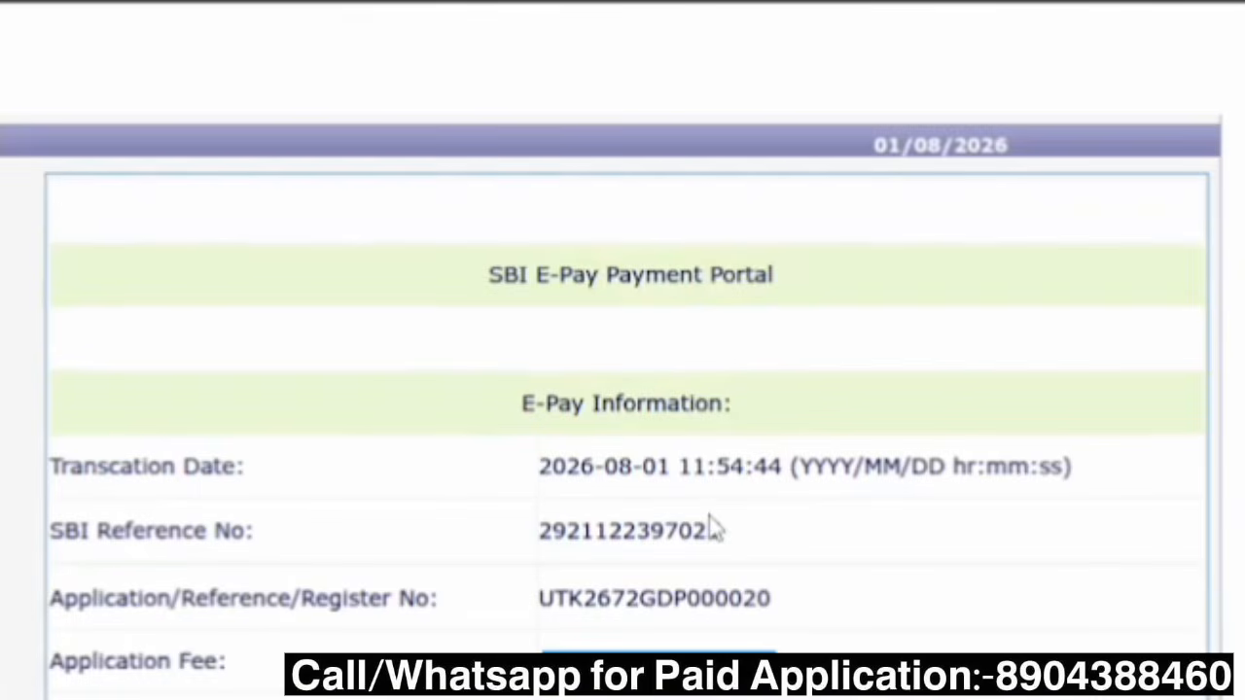
scroll(710, 523, "down", 4)
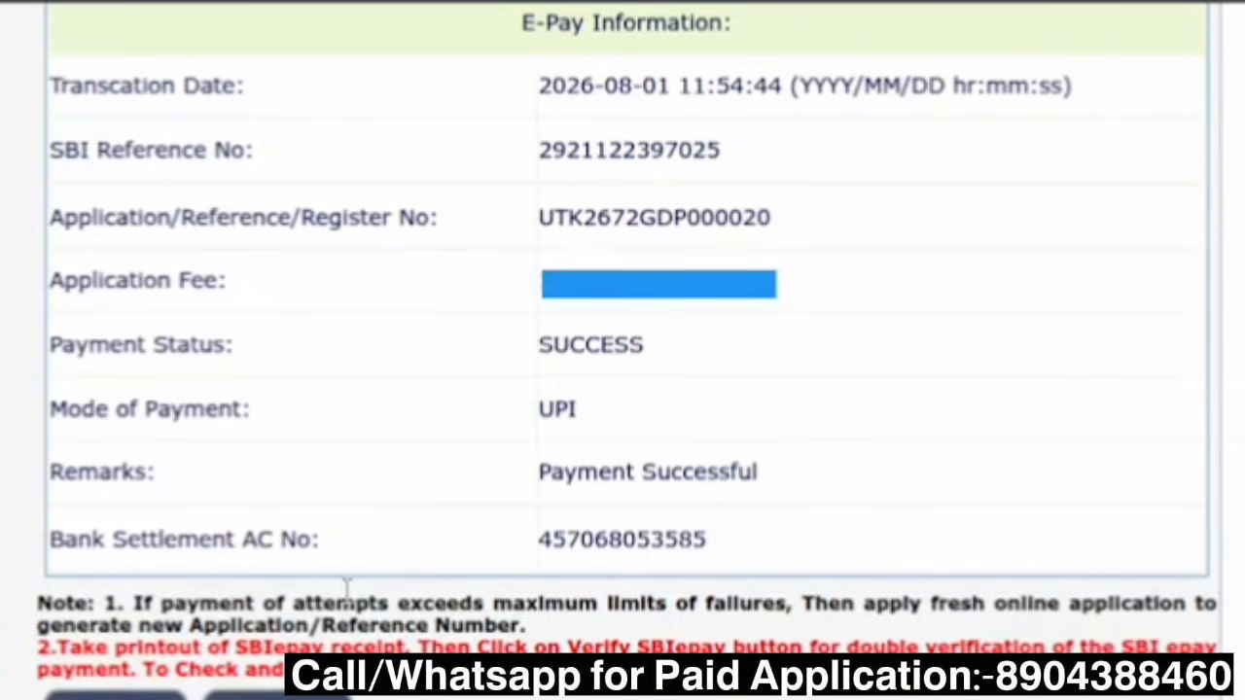
scroll(703, 433, "down", 8)
scroll(706, 445, "down", 10)
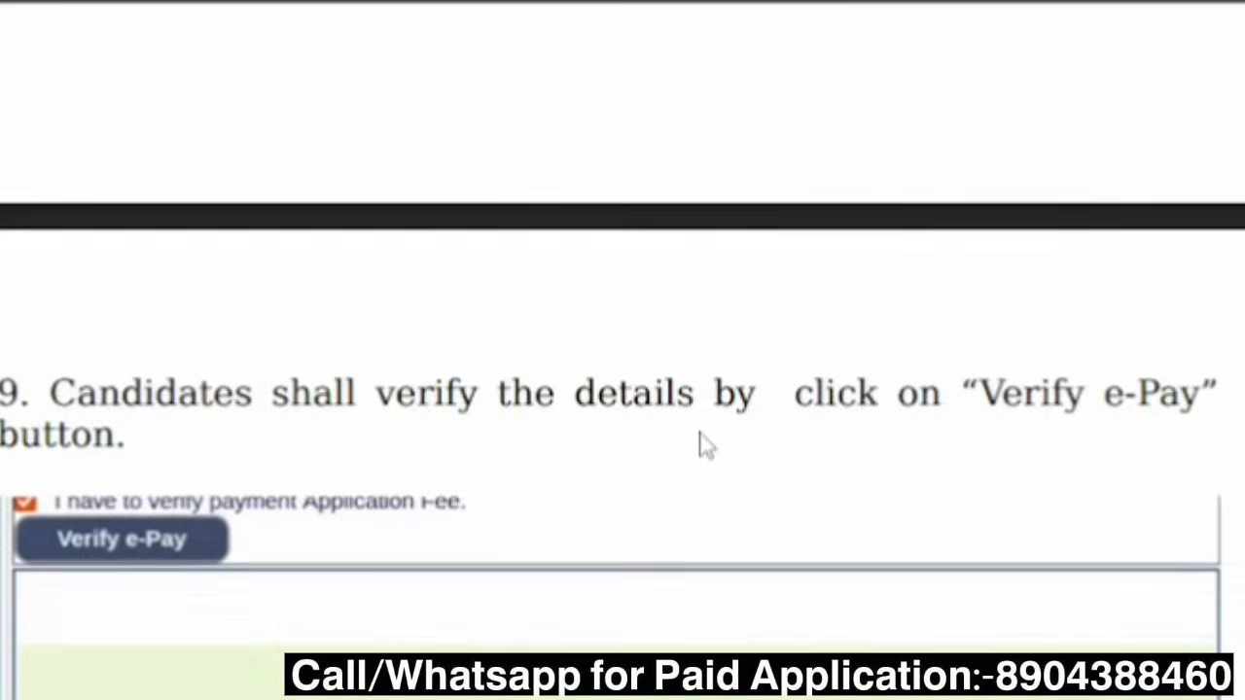
scroll(61, 219, "up", 2)
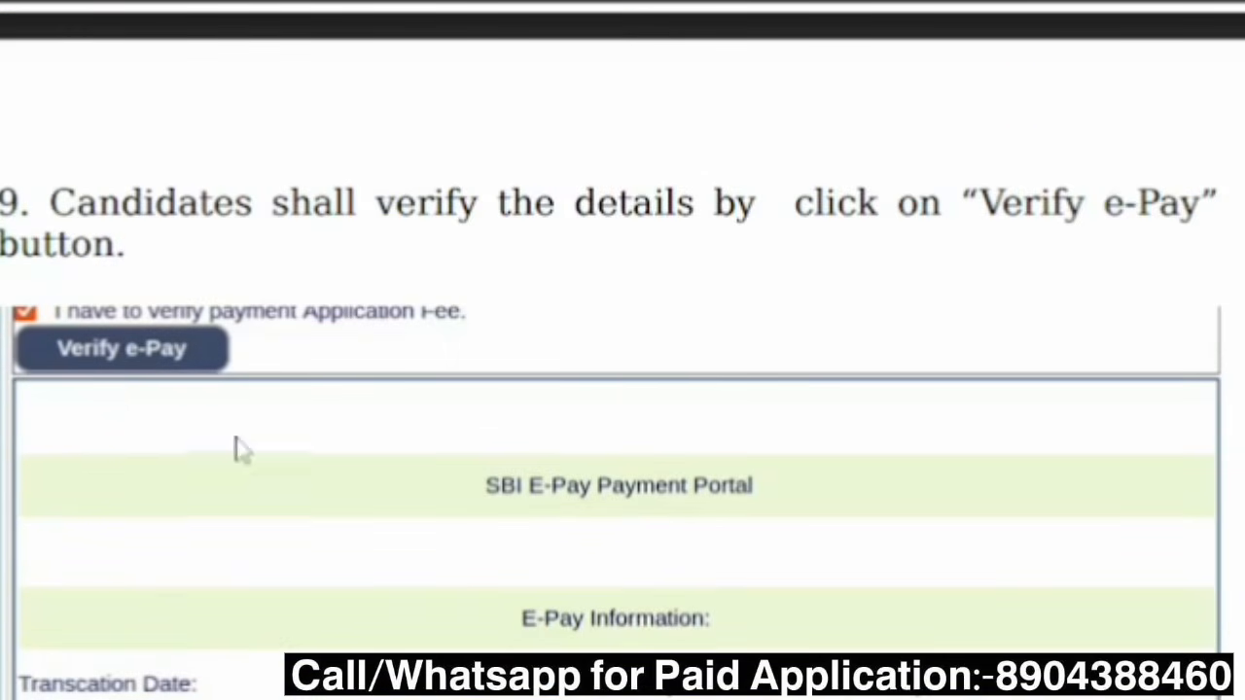
scroll(370, 473, "down", 4)
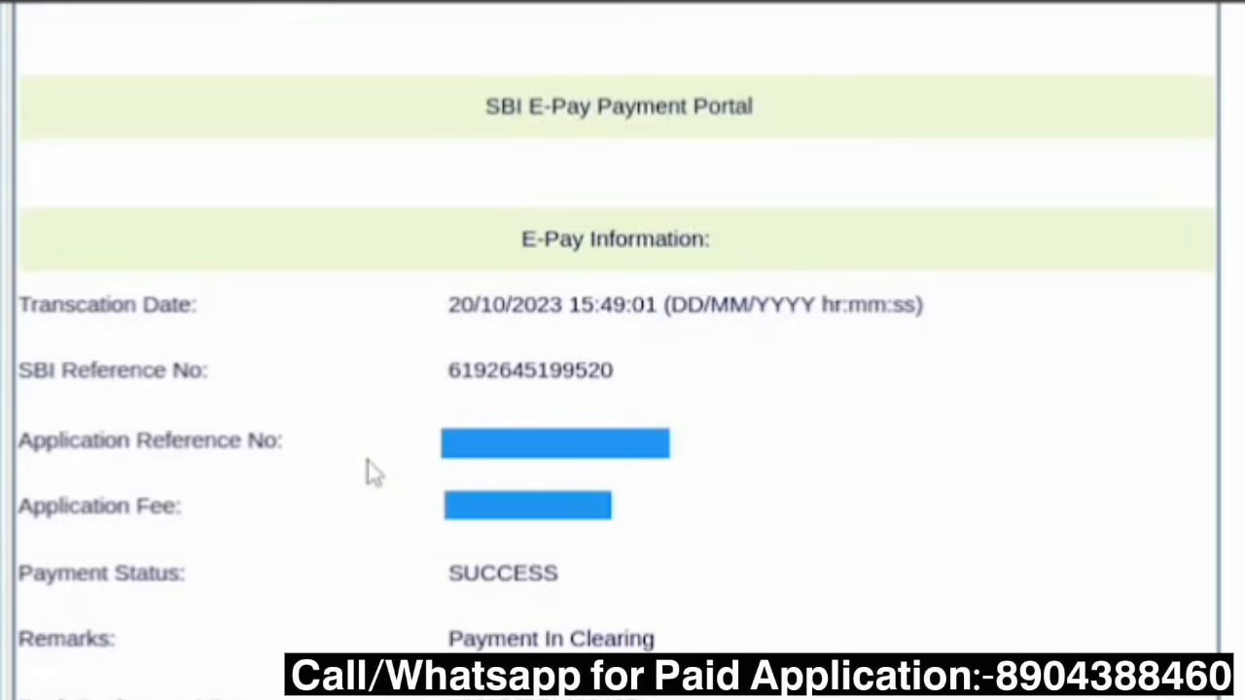
scroll(370, 472, "down", 6)
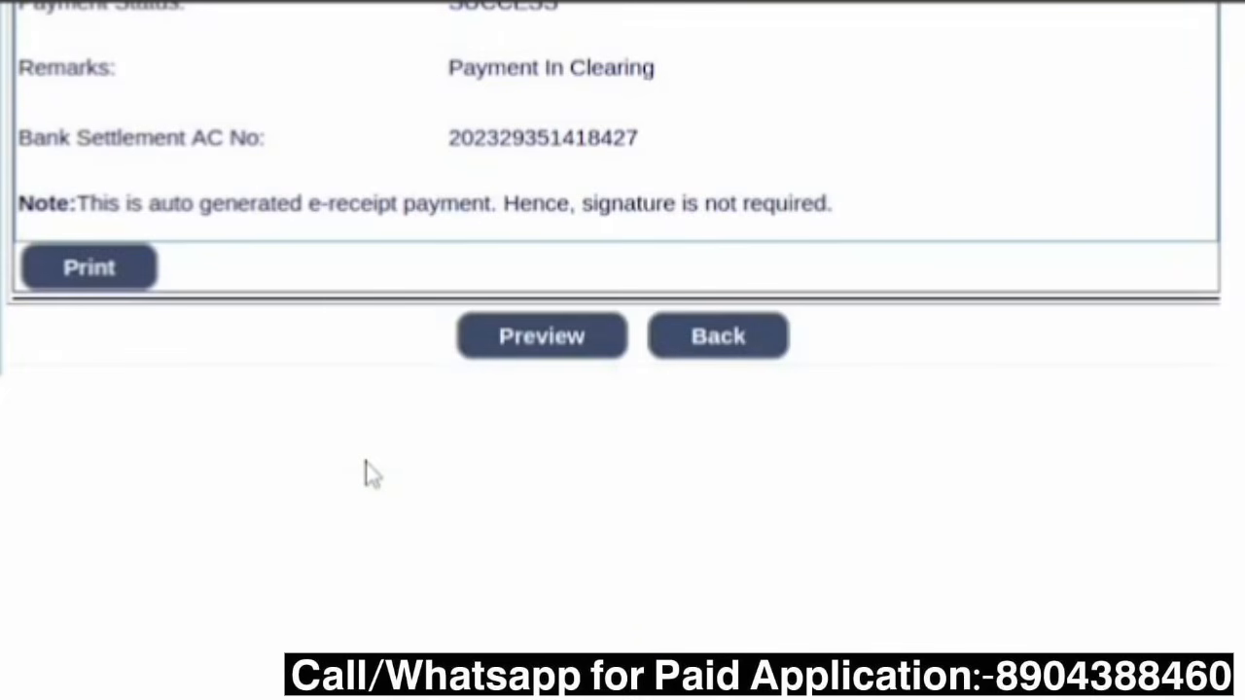
- Open the Re-Print Application page from the Uttara Kannada recruitment home page
scroll(370, 472, "up", 6)
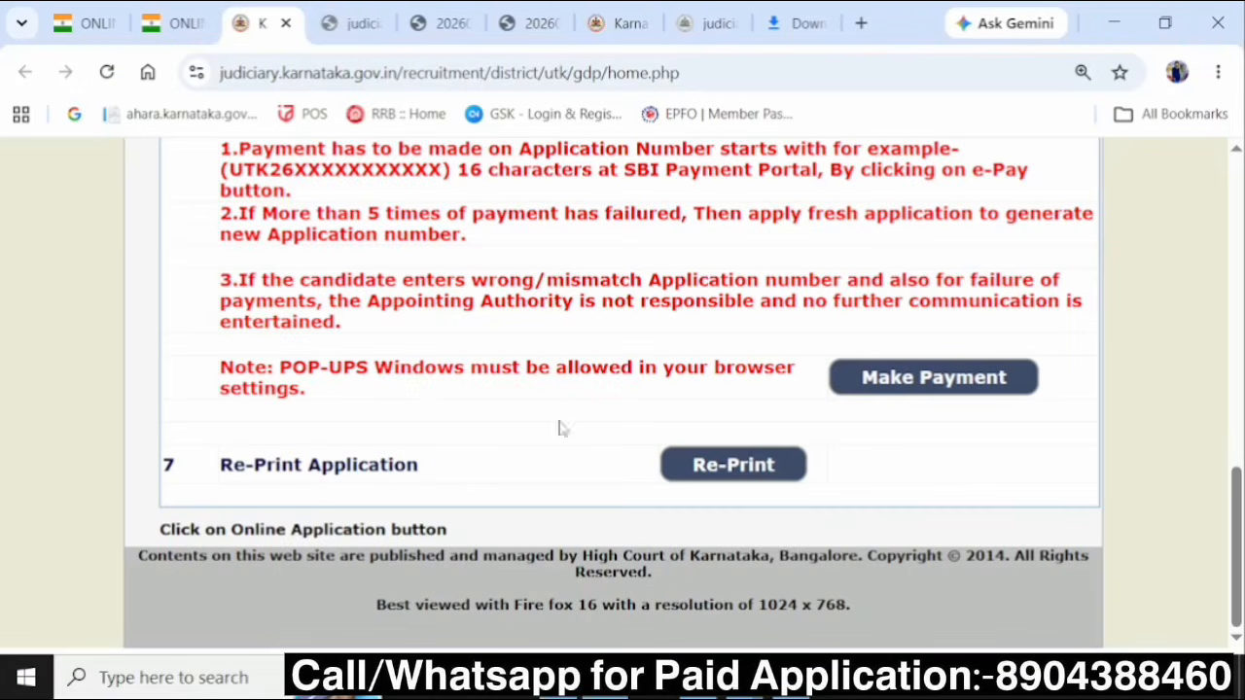
left_click(704, 471)
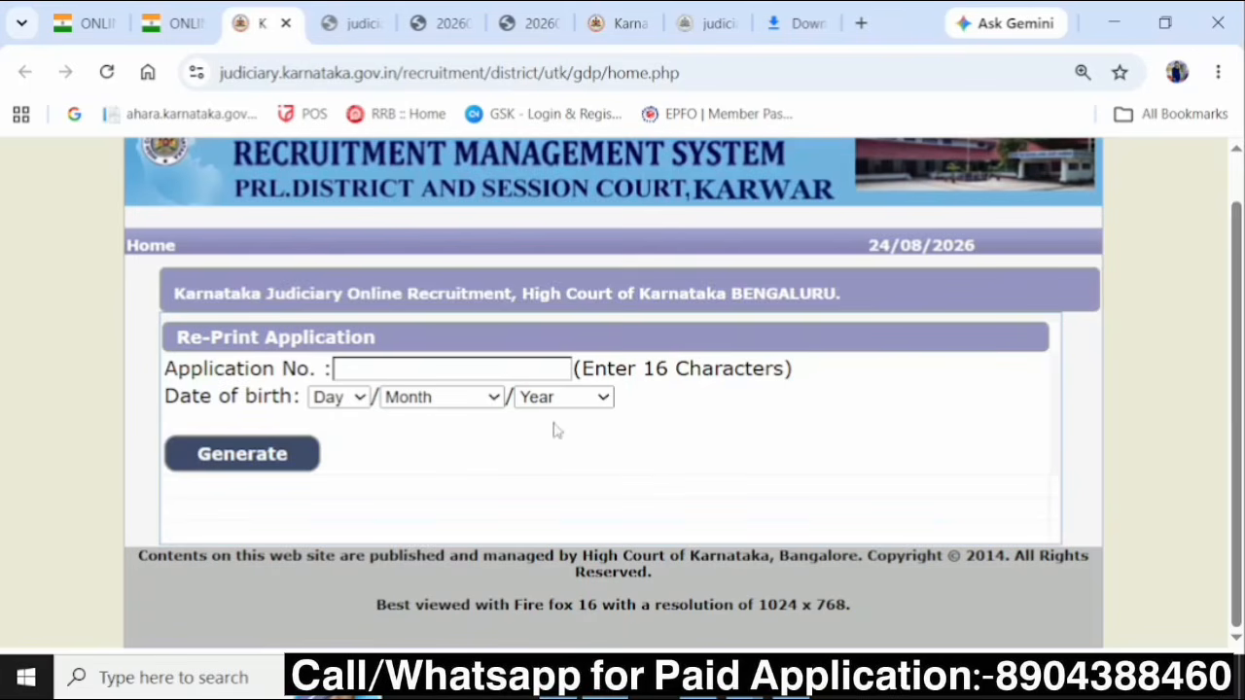